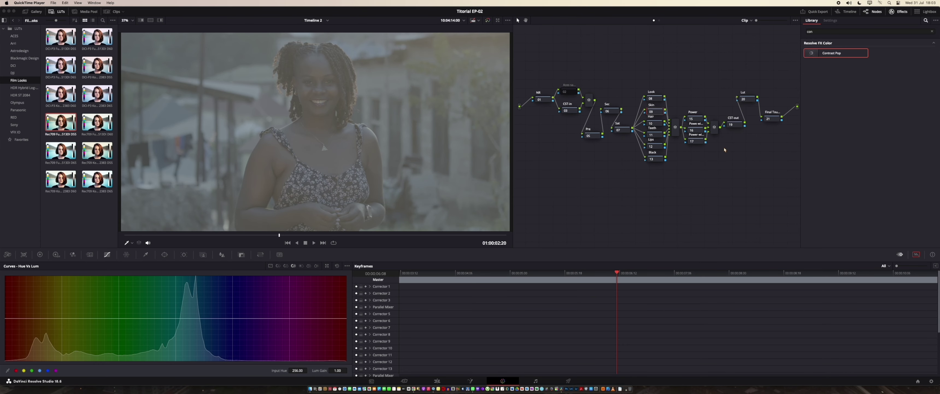
Clear the effects library search and open the scopes in a floating window placed clear of the node graph
click(932, 33)
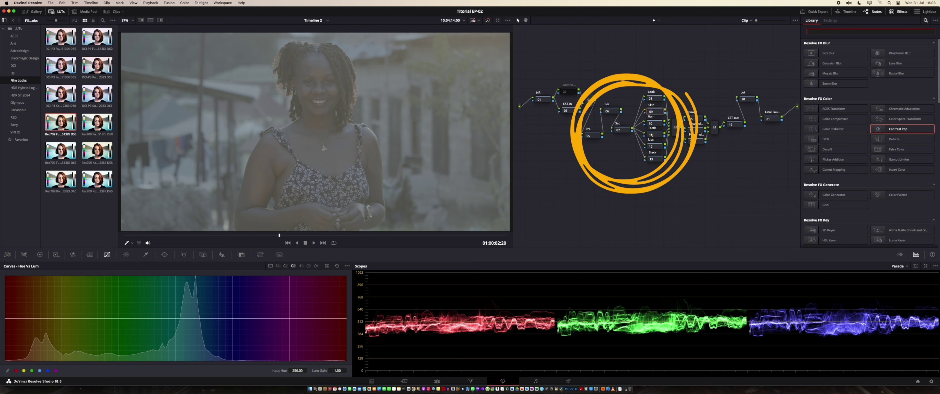
click(926, 265)
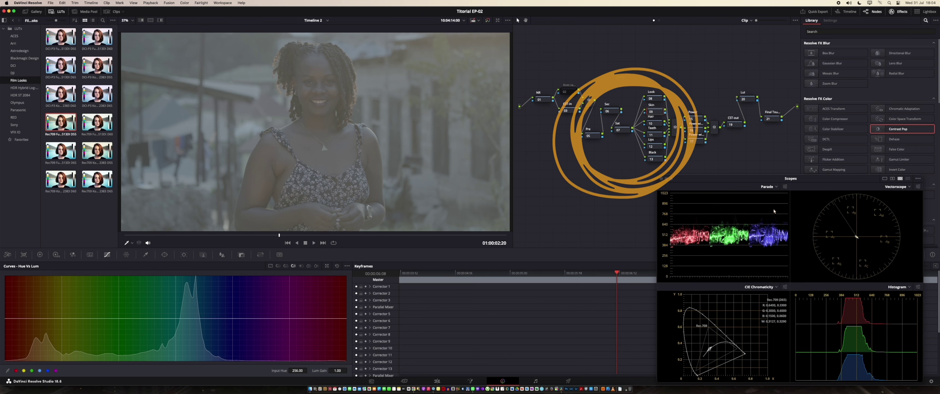
drag(804, 173, 832, 184)
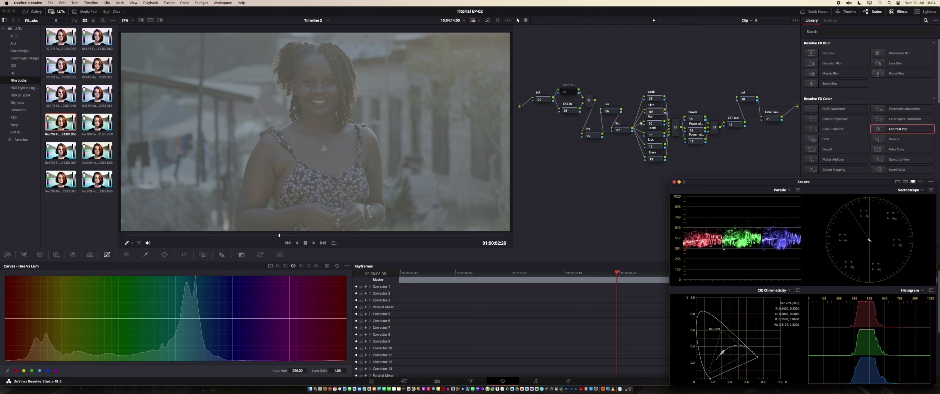
drag(584, 64, 583, 175)
drag(603, 79, 599, 158)
drag(626, 99, 622, 147)
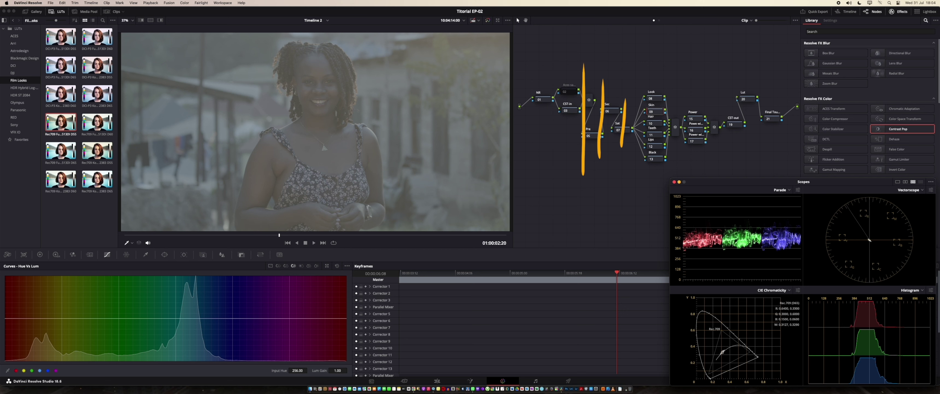
drag(641, 116, 639, 139)
drag(699, 103, 710, 106)
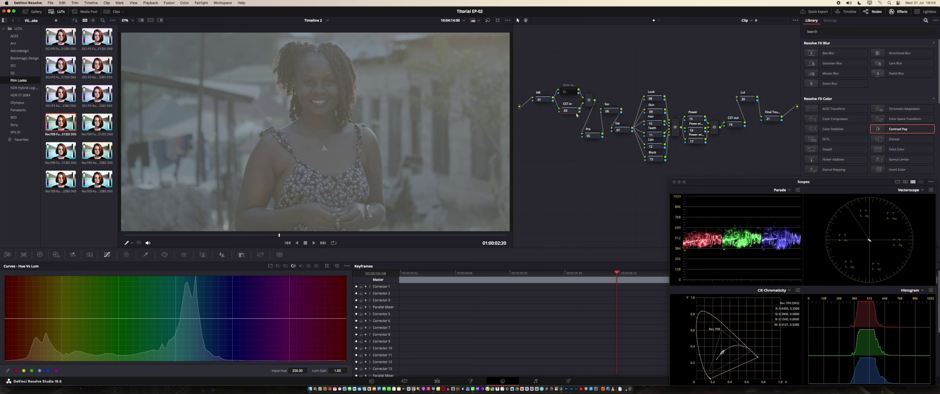
Apply Color Space Transform to the CST in node with input color space Blackmagic Design Video Gen 5 and input gamma Blackmagic Design Film Gen 5
drag(893, 118, 569, 110)
click(871, 60)
scroll(872, 84, down, 5)
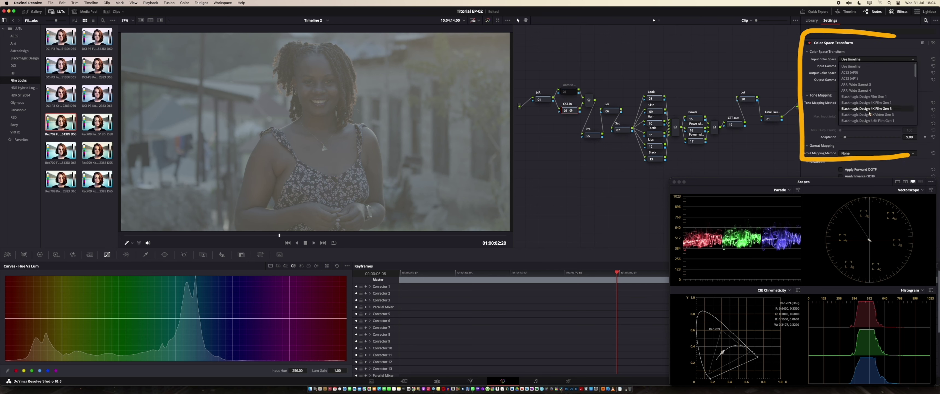
click(864, 84)
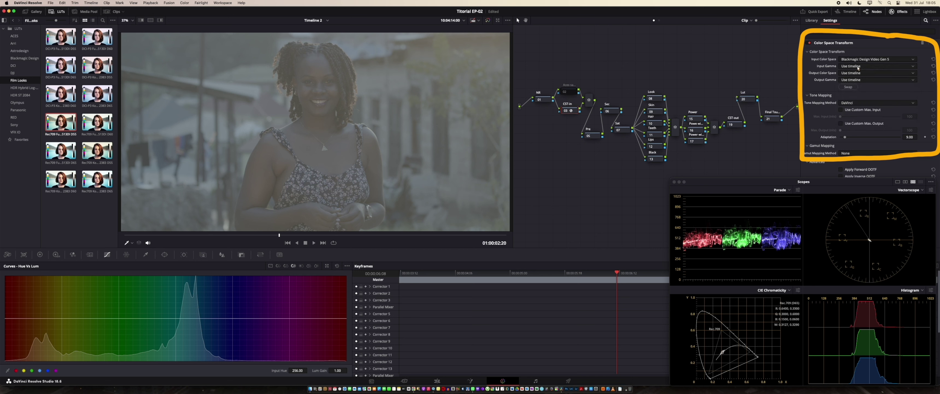
click(876, 66)
scroll(884, 112, down, 3)
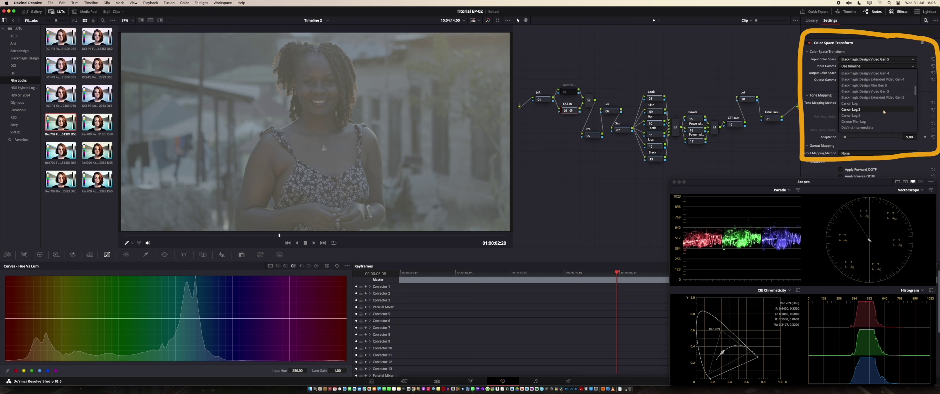
scroll(887, 108, up, 2)
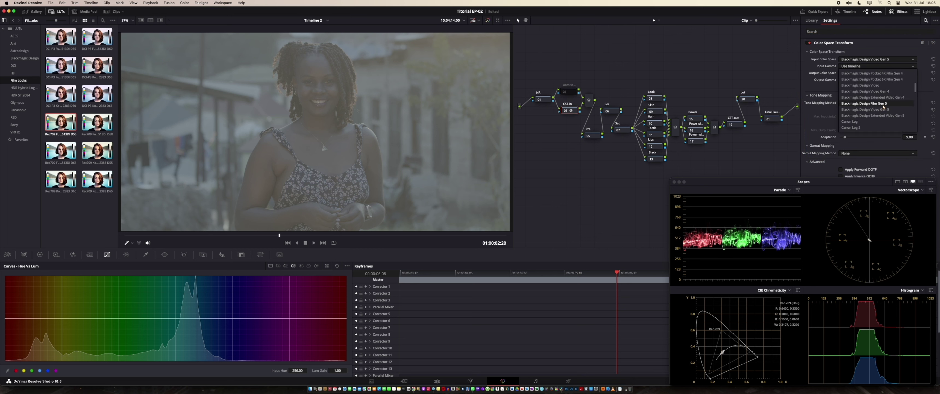
click(884, 105)
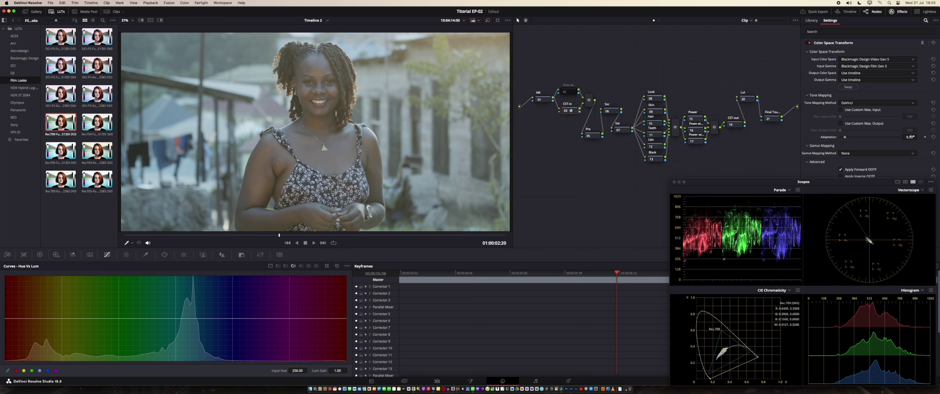
Set the CST in transform's output color space to DaVinci Wide Gamut and its output gamma to DaVinci Intermediate
click(876, 73)
click(851, 79)
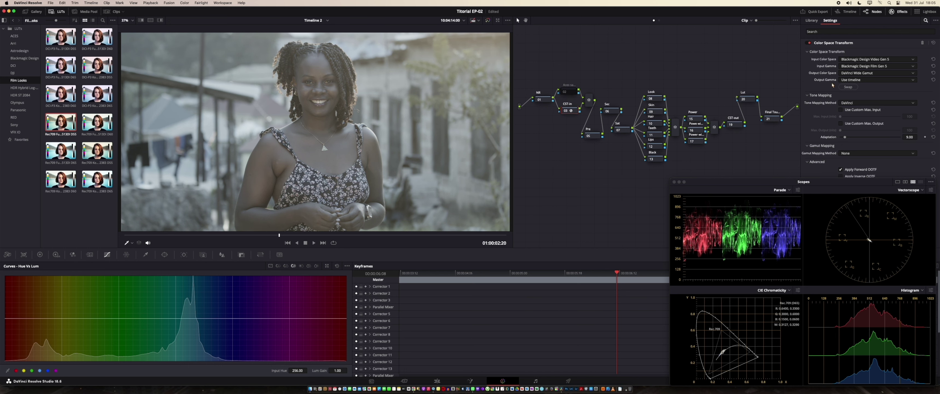
click(871, 79)
scroll(875, 124, down, 5)
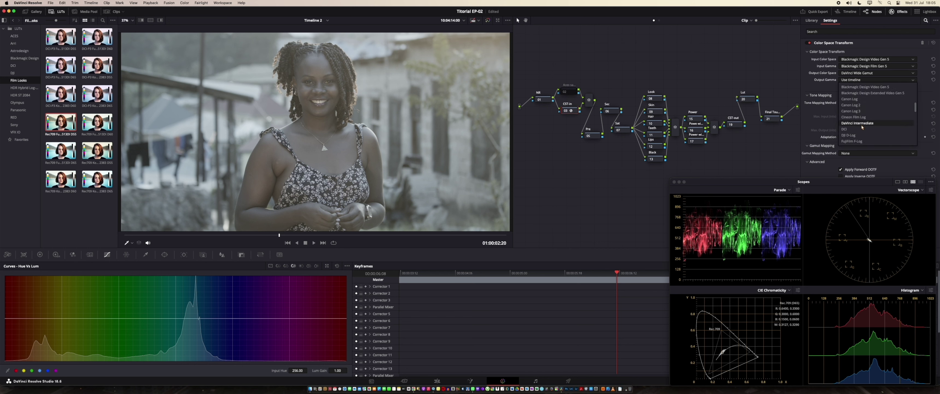
click(858, 139)
Apply Color Space Transform to the CST out node with input color space DaVinci Wide Gamut and input gamma DaVinci Intermediate
click(738, 127)
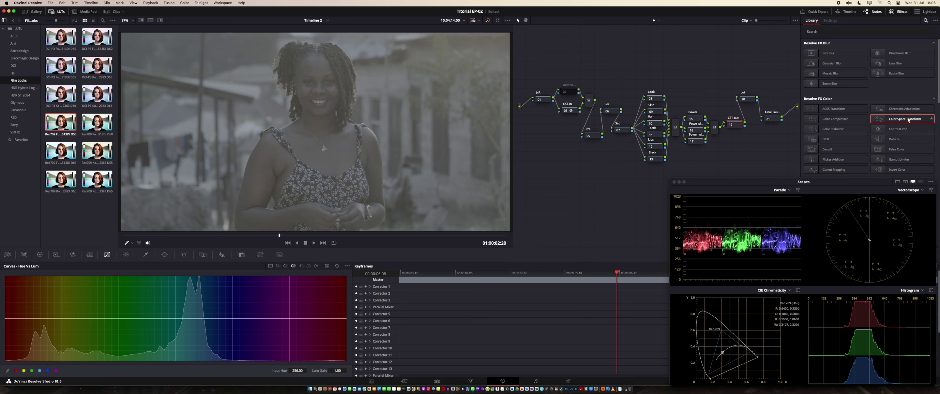
drag(909, 120, 732, 125)
click(854, 59)
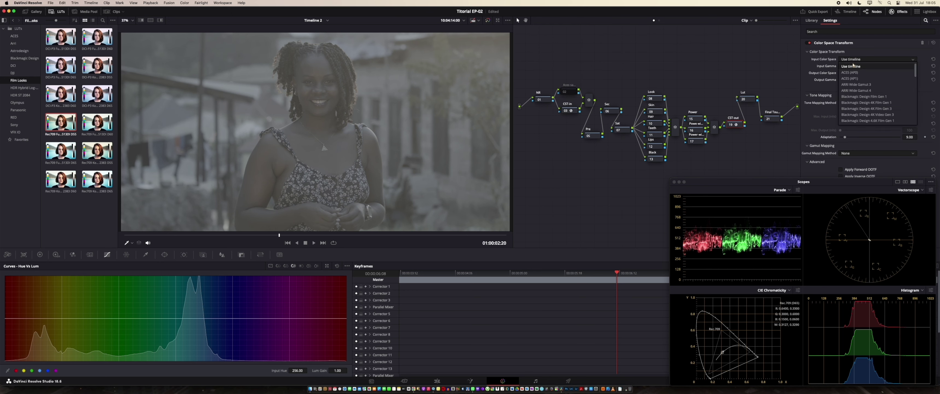
scroll(853, 70, down, 5)
click(849, 78)
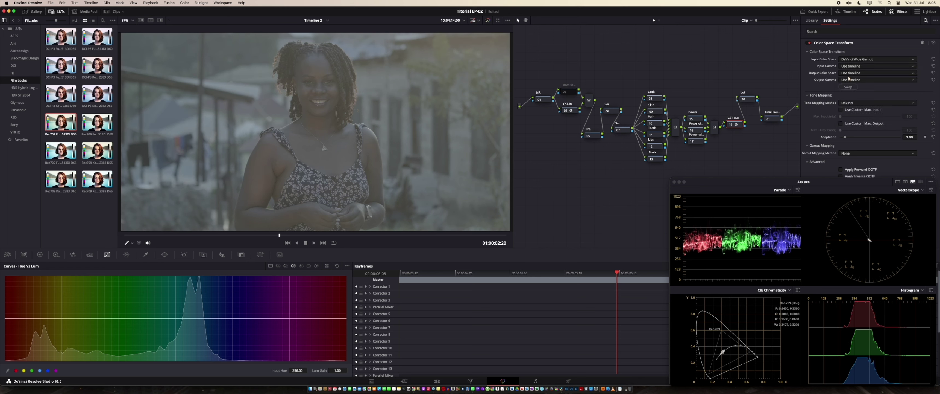
click(851, 66)
scroll(864, 121, down, 4)
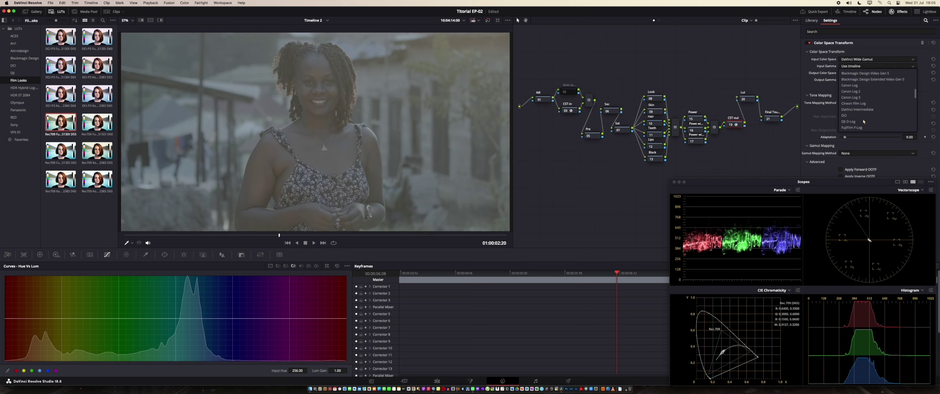
click(858, 109)
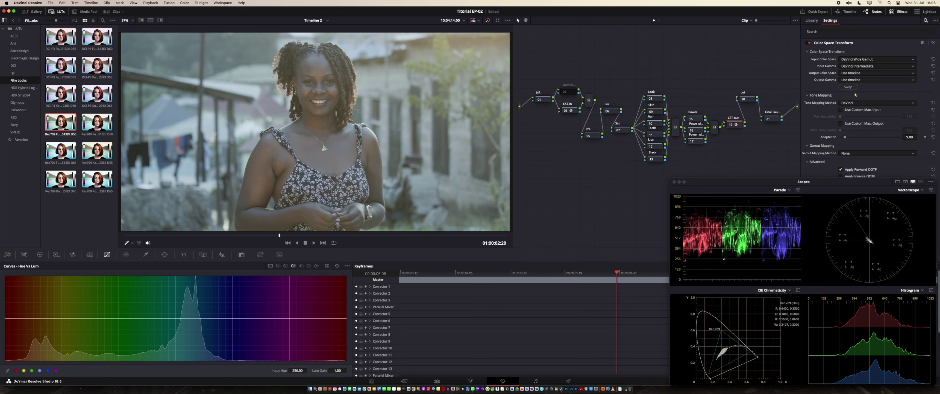
Set the CST out transform's output color space to Rec.709 and choose its output gamma
click(861, 74)
scroll(856, 106, down, 4)
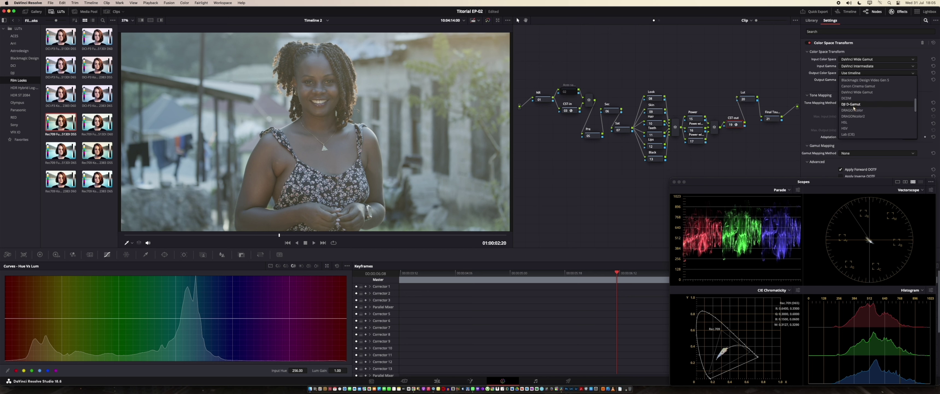
scroll(854, 107, down, 5)
click(847, 109)
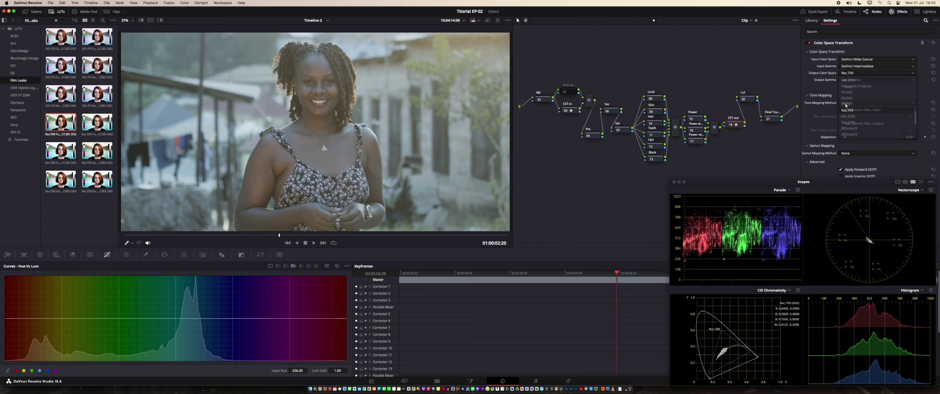
click(855, 80)
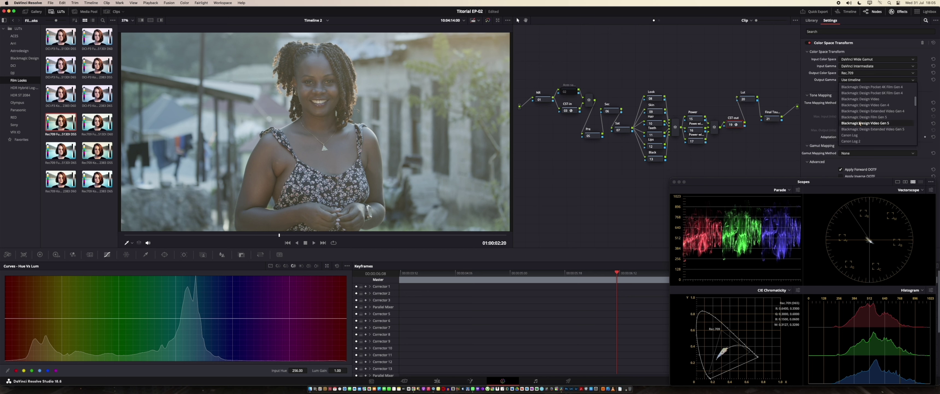
click(862, 135)
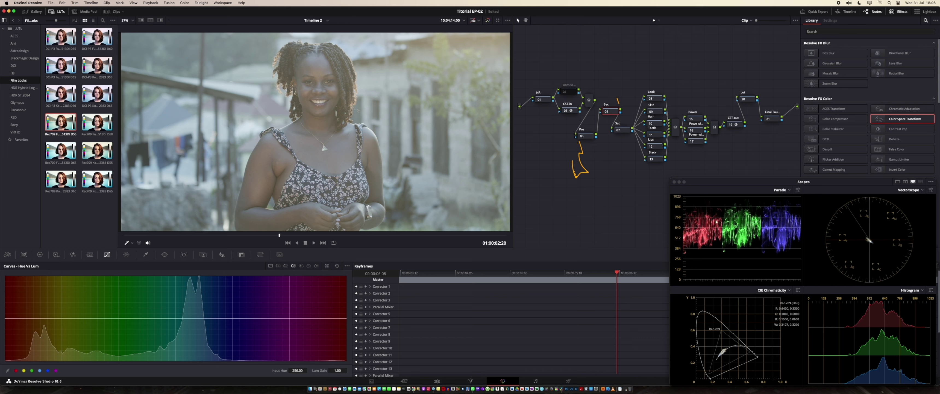
On the Sec node, set the primaries contrast to 1.502 and lower the highlights to -32.00
click(39, 254)
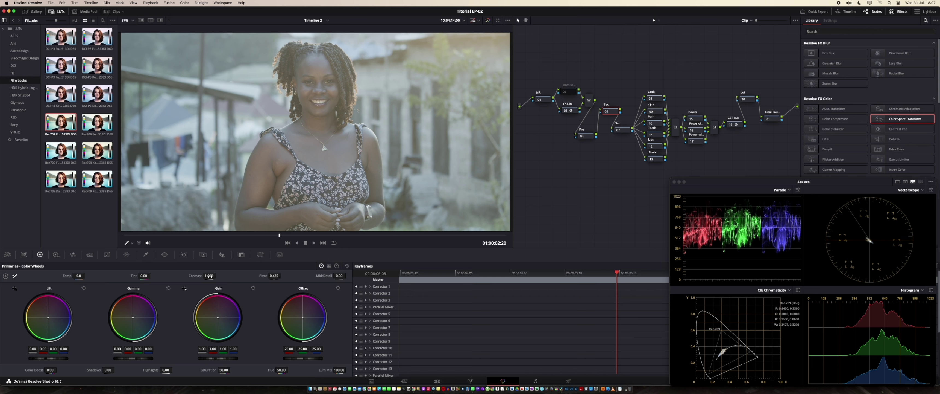
drag(209, 275, 300, 275)
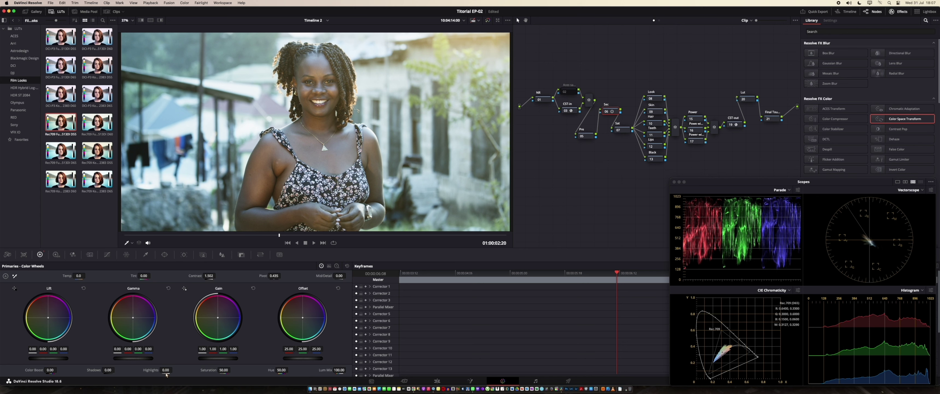
drag(165, 370, 146, 370)
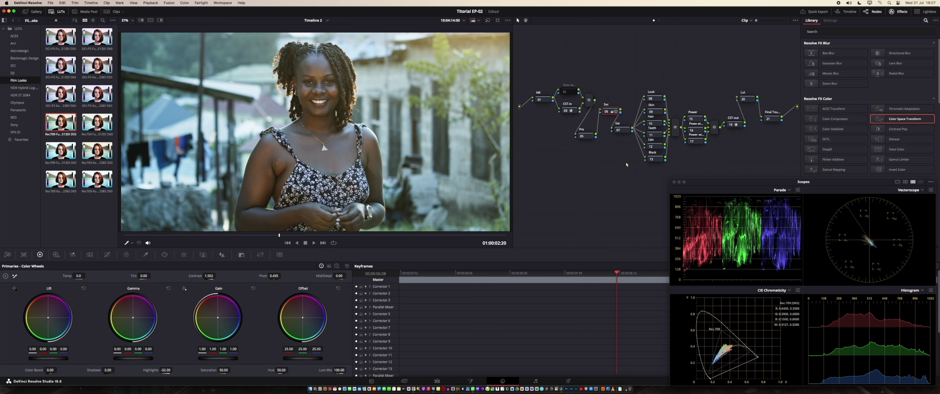
On the Pre node, raise the master gamma to 0.04 and lower the master gain to 0.96
click(591, 138)
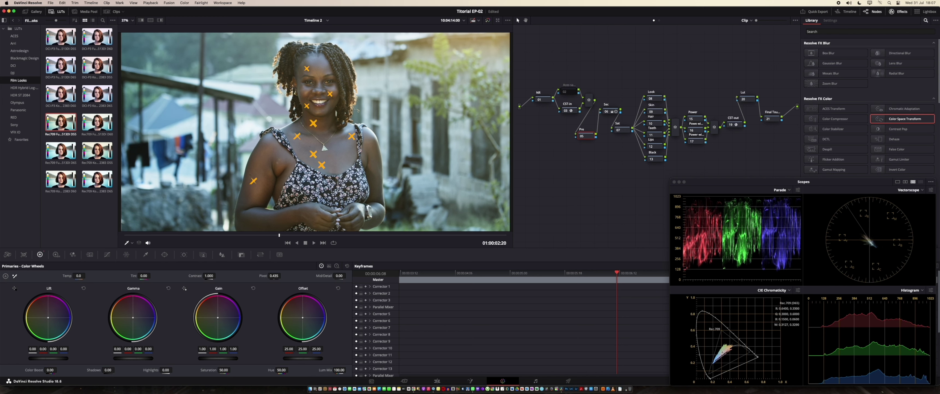
drag(133, 358, 142, 358)
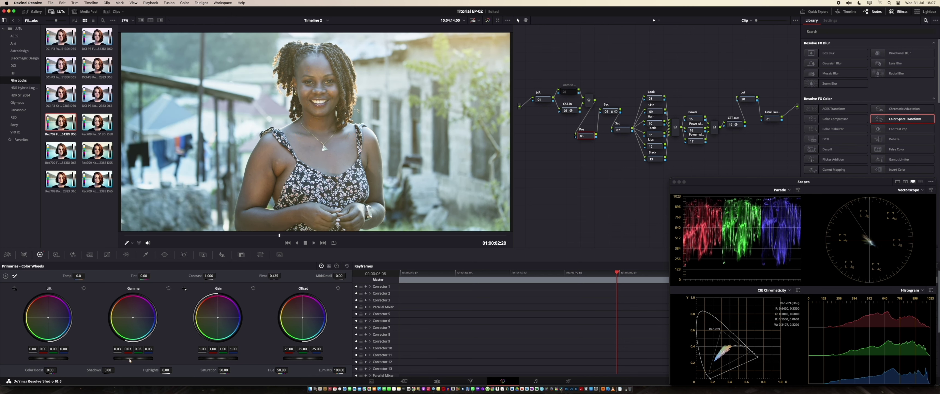
drag(133, 358, 136, 357)
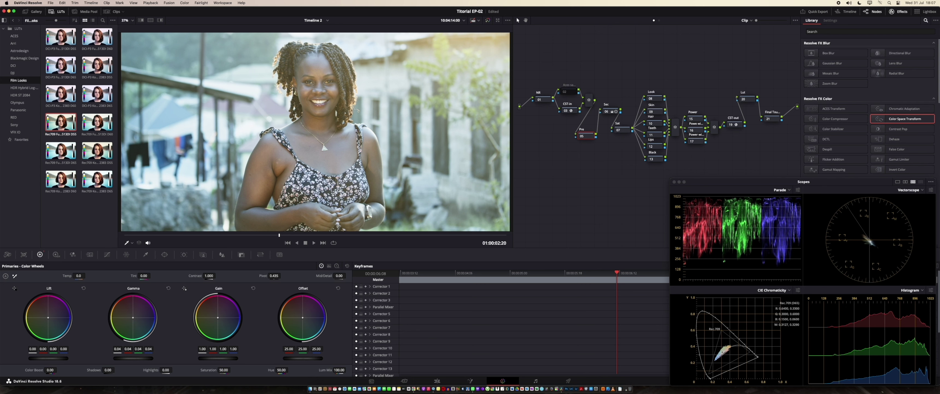
drag(218, 358, 213, 357)
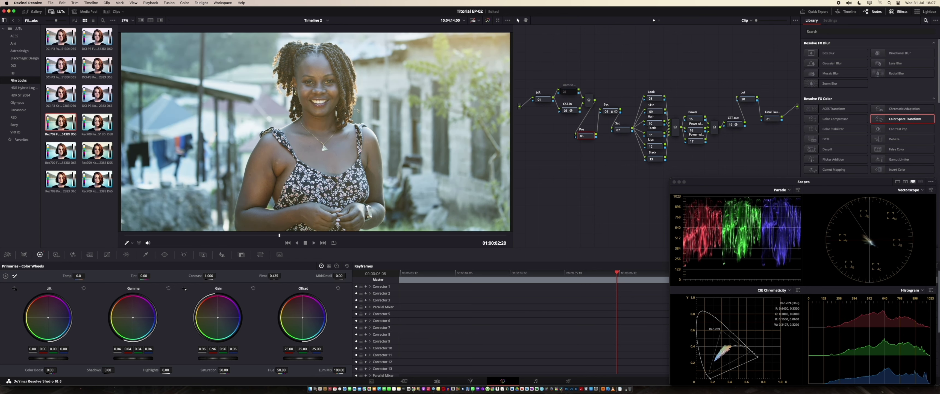
Shape the Sec node's custom curve by moving the white and black points inward and adding shadow and highlight control points
click(612, 107)
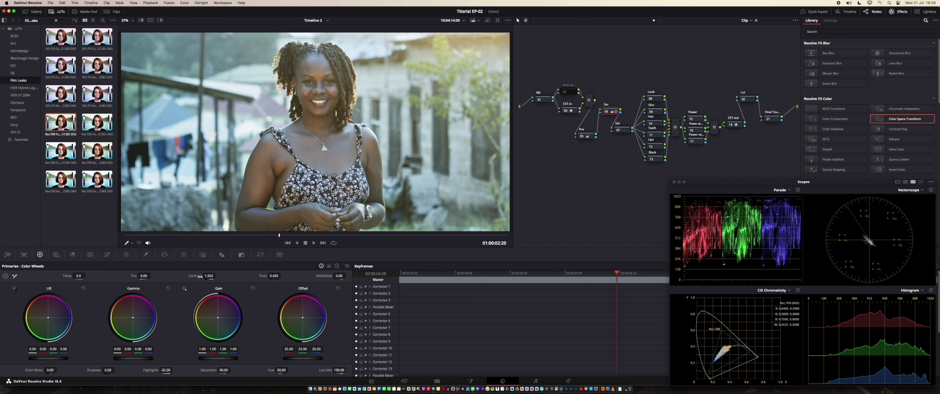
click(107, 256)
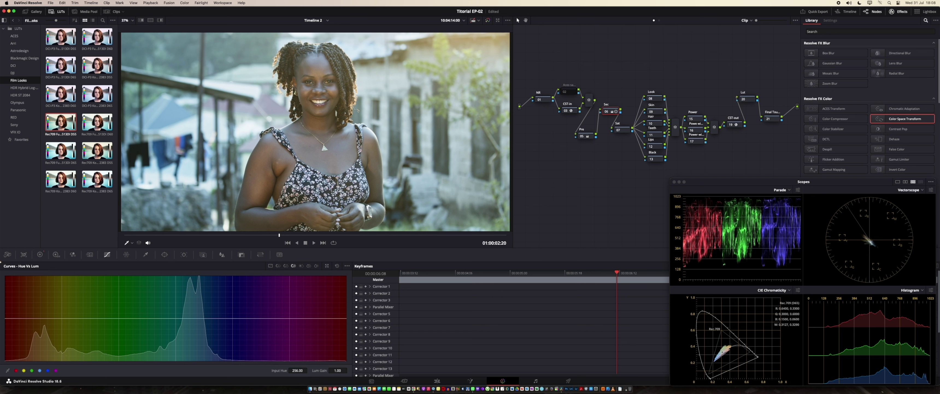
click(270, 266)
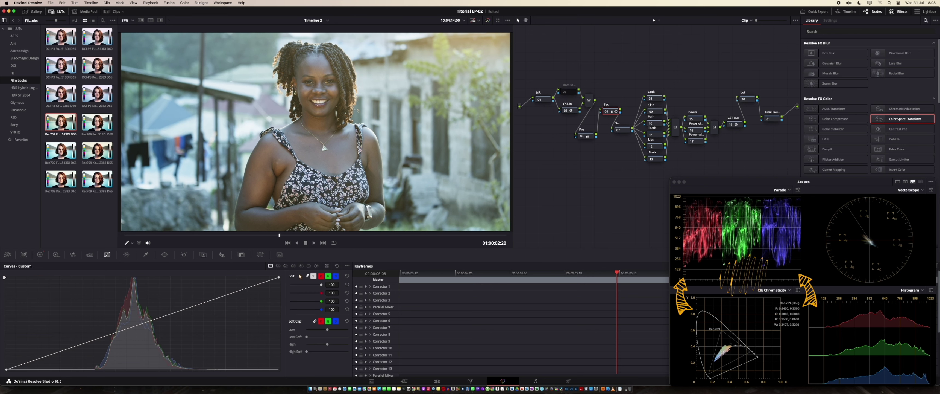
drag(277, 279, 270, 278)
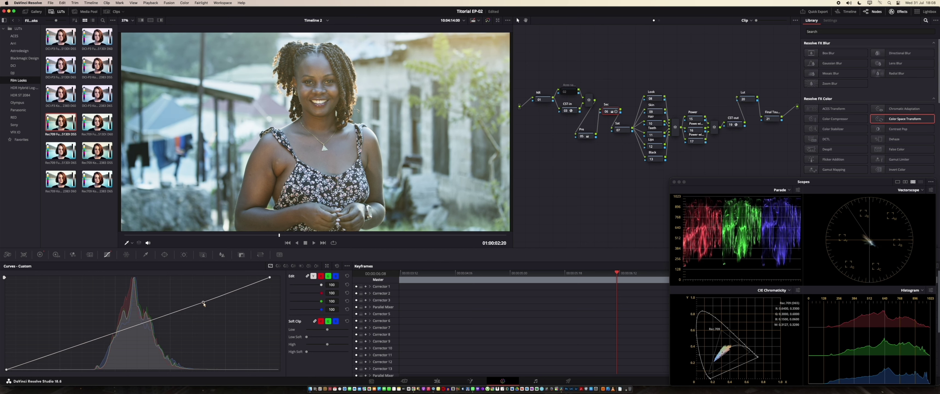
drag(97, 338, 96, 336)
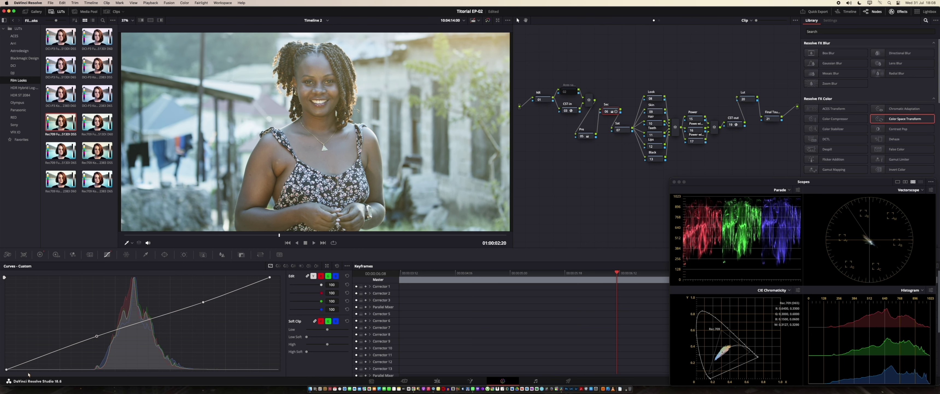
drag(7, 371, 39, 382)
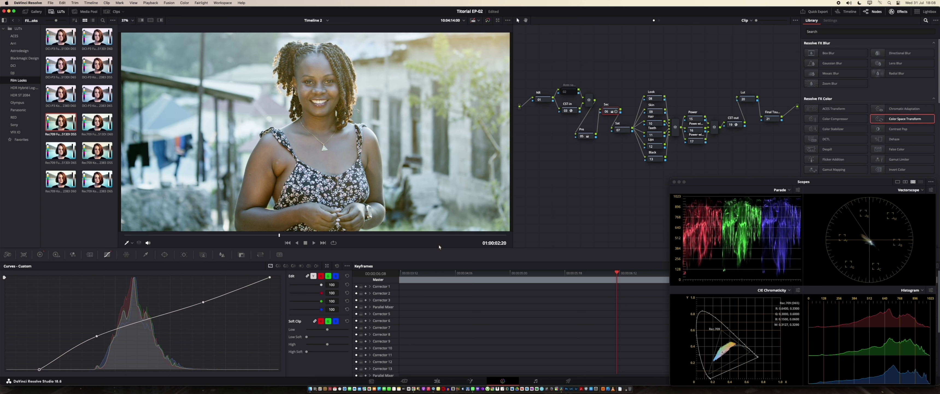
Raise the Sec node's primaries contrast to 1.602
click(40, 254)
drag(217, 274, 213, 277)
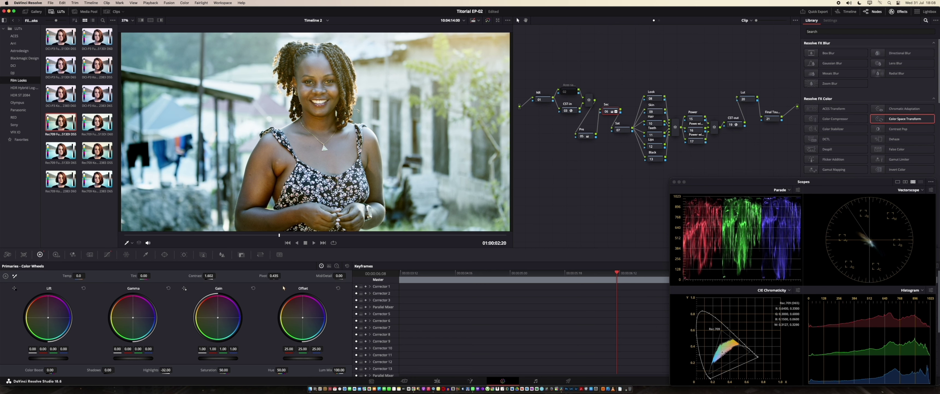
Refine the Sec node's primaries to contrast 1.564, pivot 0.465, shadows 4.50 and highlights -43.50
drag(282, 276, 277, 275)
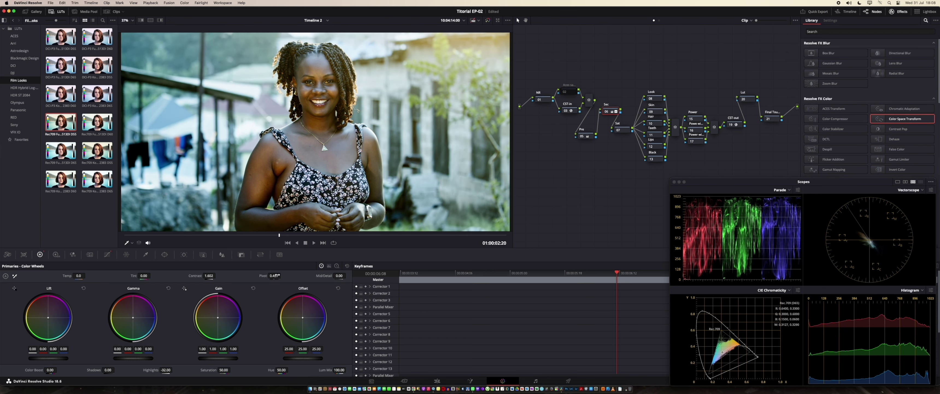
click(592, 136)
drag(116, 369, 125, 369)
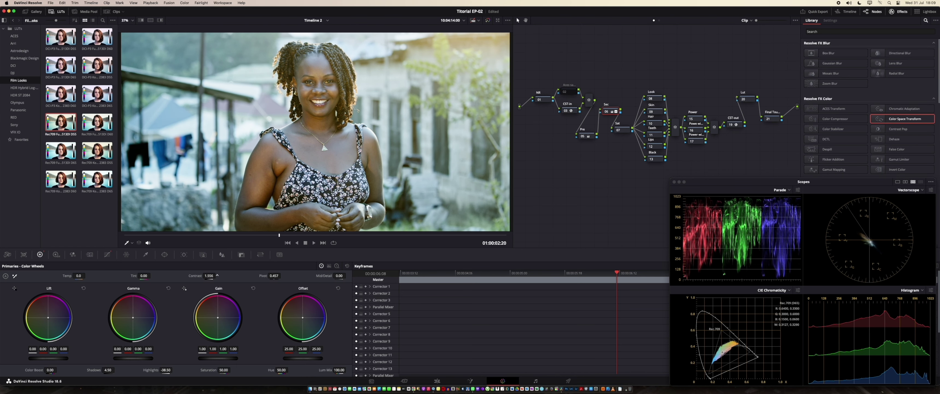
drag(217, 276, 282, 275)
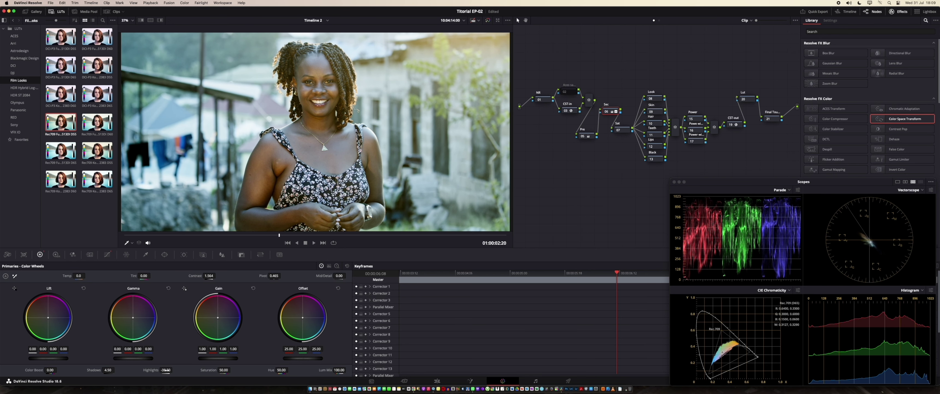
drag(166, 369, 163, 370)
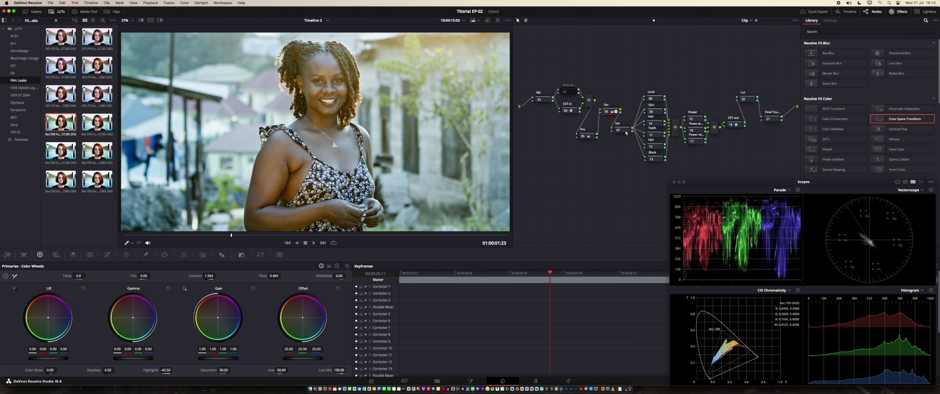
Set the Sat node's color space to HSV
click(627, 133)
right_click(620, 129)
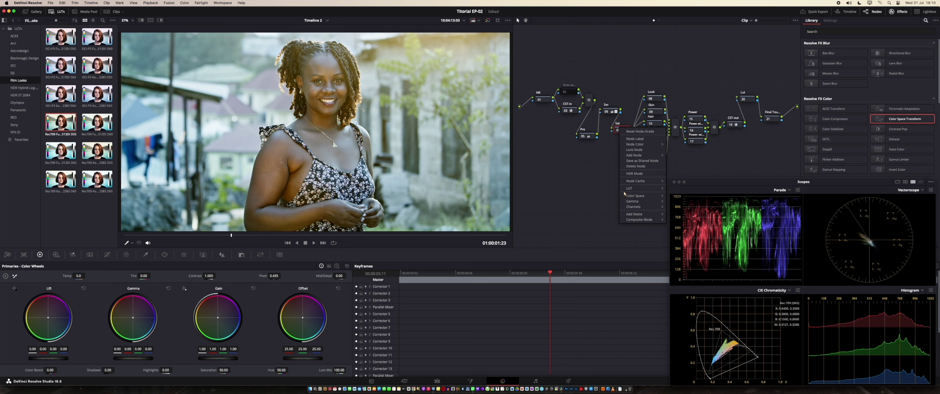
mouse_move(646, 196)
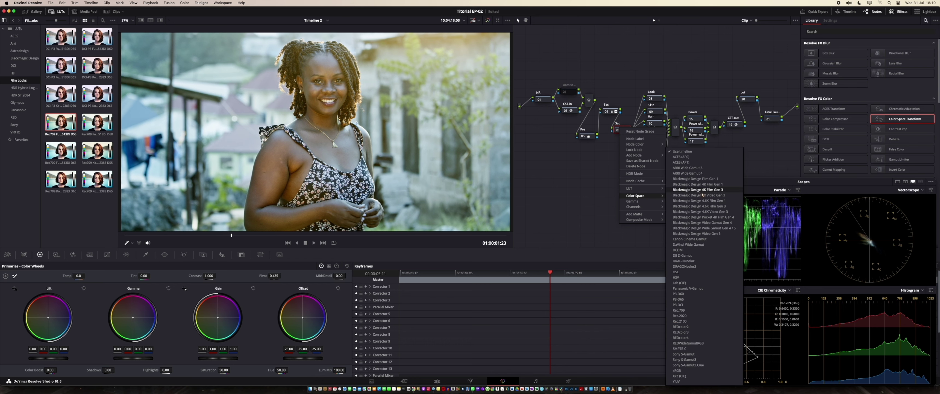
click(676, 278)
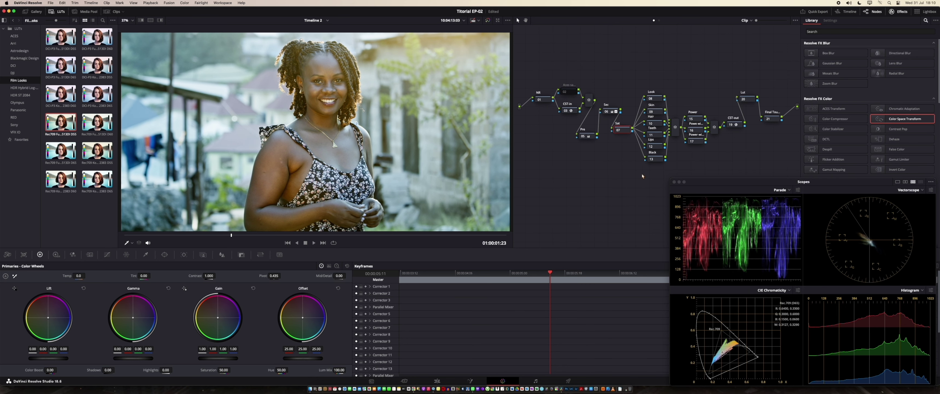
Turn off Channel 1 on the Sat node and raise its master gamma to 0.02
right_click(625, 131)
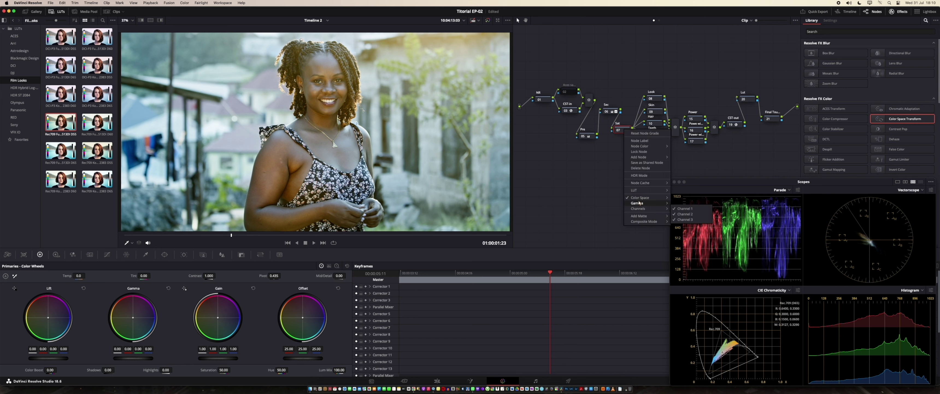
mouse_move(634, 199)
click(685, 209)
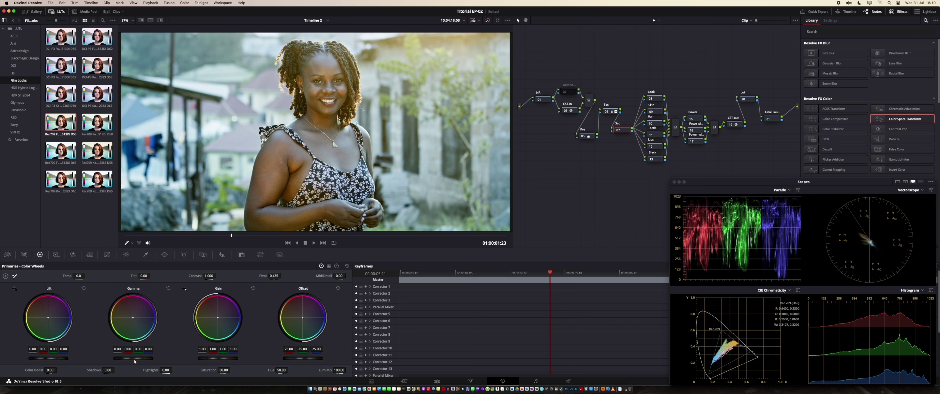
drag(135, 361, 142, 361)
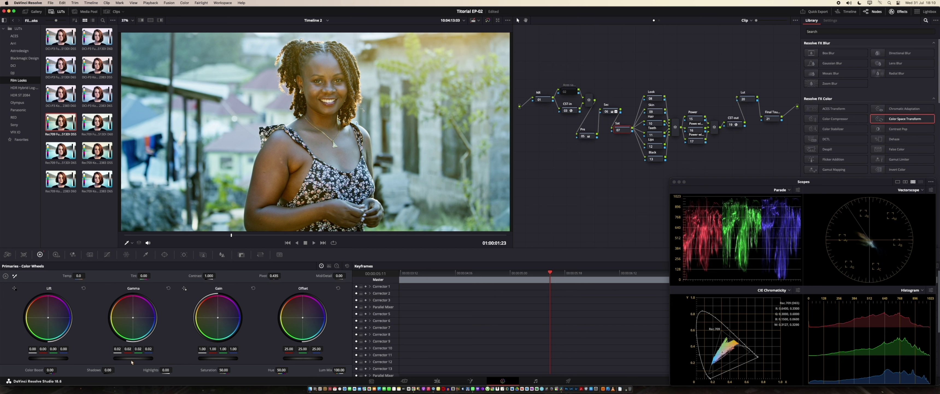
On the Look node, set the temperature to 290 and the tint to 10, and compare the image with the node off and on
key(shift+apostrophe)
drag(78, 276, 83, 275)
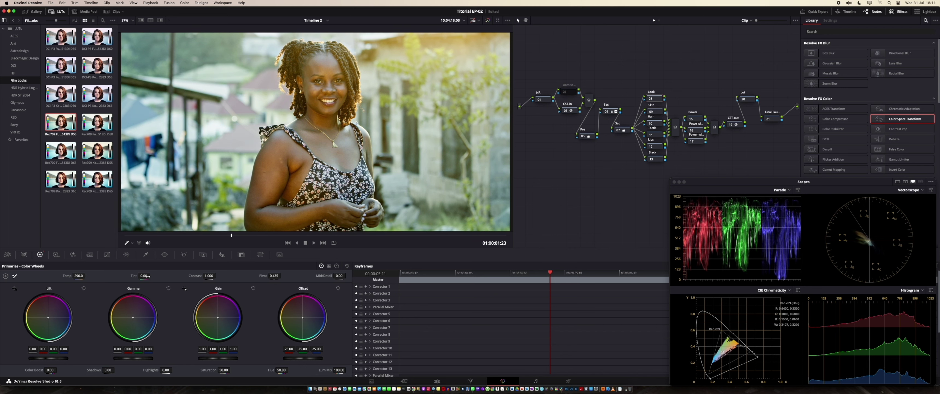
drag(144, 276, 152, 276)
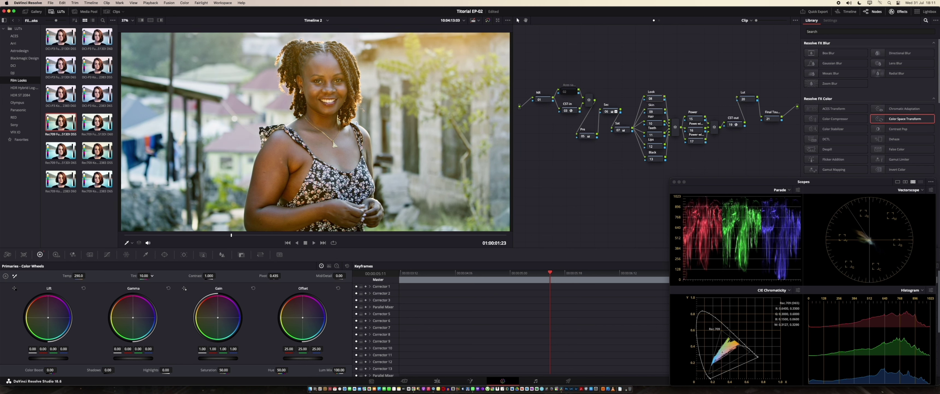
click(651, 99)
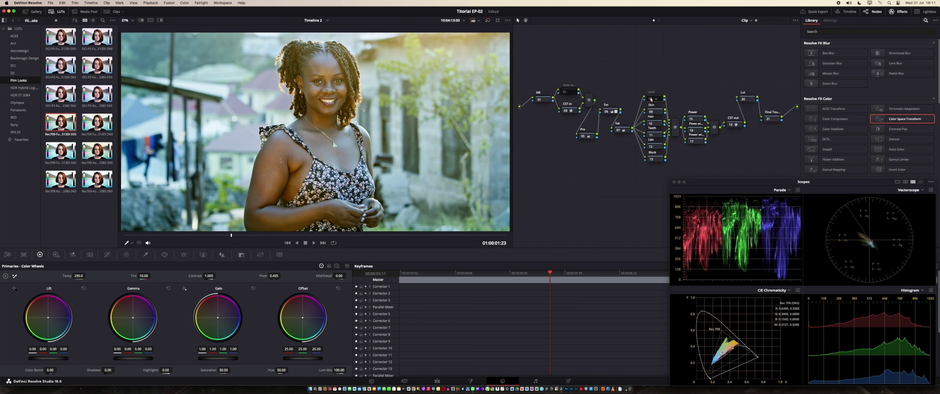
click(652, 99)
On the Skin node, sample the woman's skin for the Hue Vs Hue curve and raise the resulting control point slightly
click(655, 111)
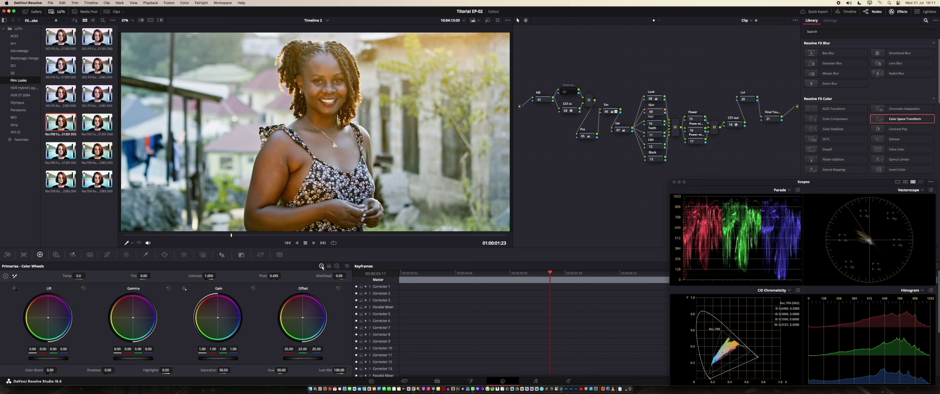
click(107, 254)
click(278, 266)
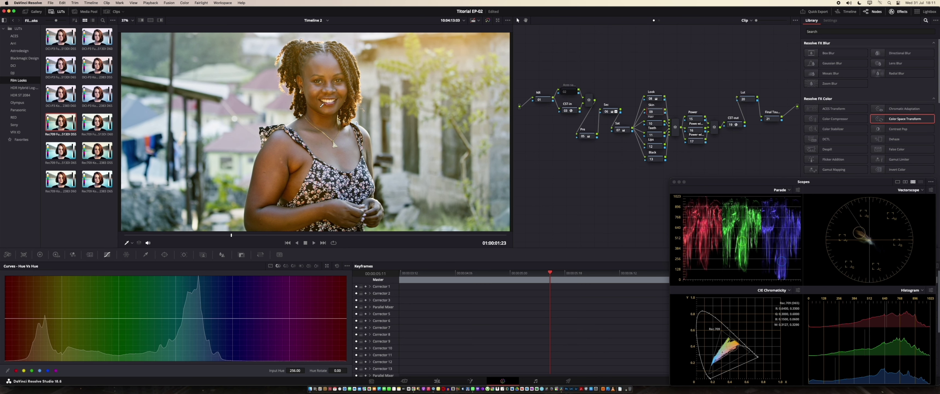
click(321, 67)
drag(31, 319, 28, 317)
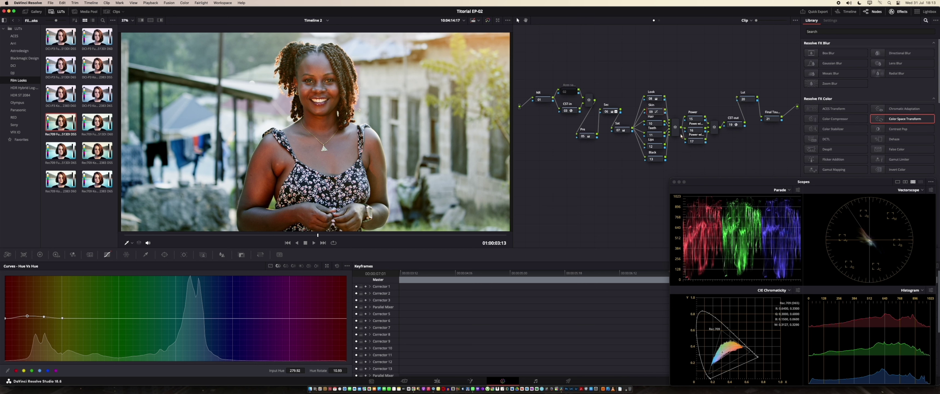
On Power node 15, place an inverted oval window around the woman, size 54.30, aspect 38.70, softness 36.00, and lower the master gain
click(699, 118)
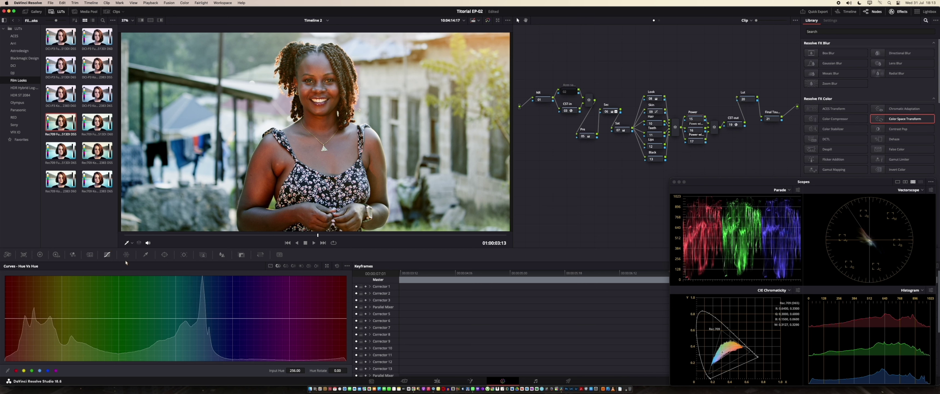
click(165, 255)
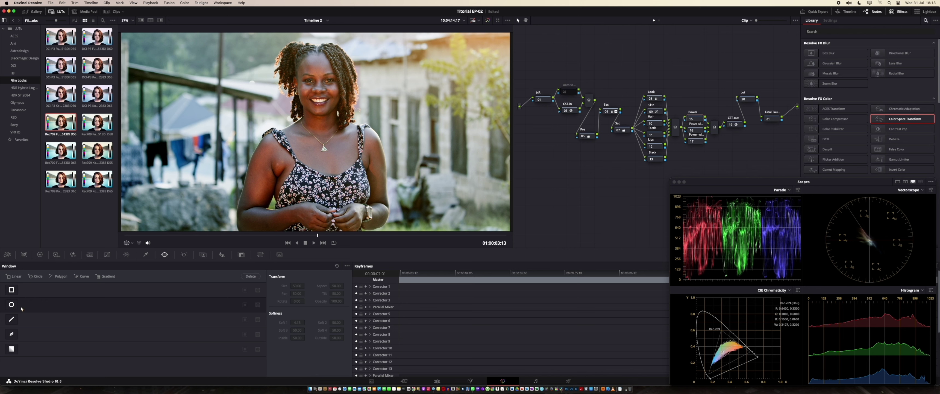
click(11, 304)
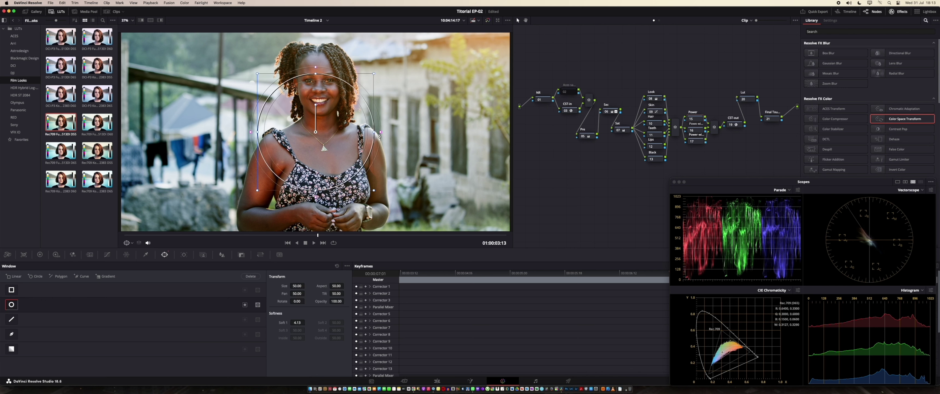
drag(381, 134, 529, 129)
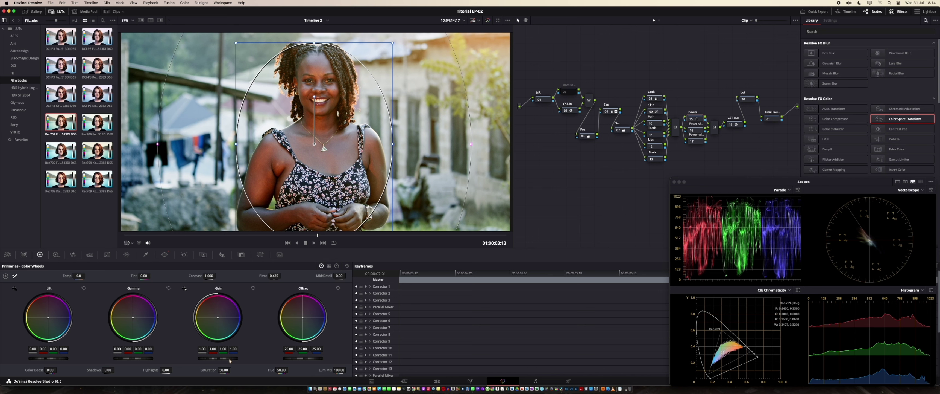
drag(230, 361, 219, 361)
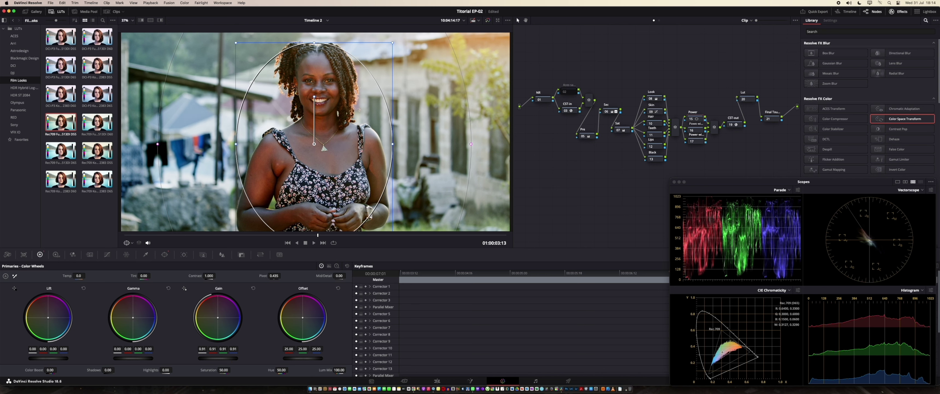
Compare the image with Power node 15 off and on, and track its window forward and reverse through the clip
click(165, 255)
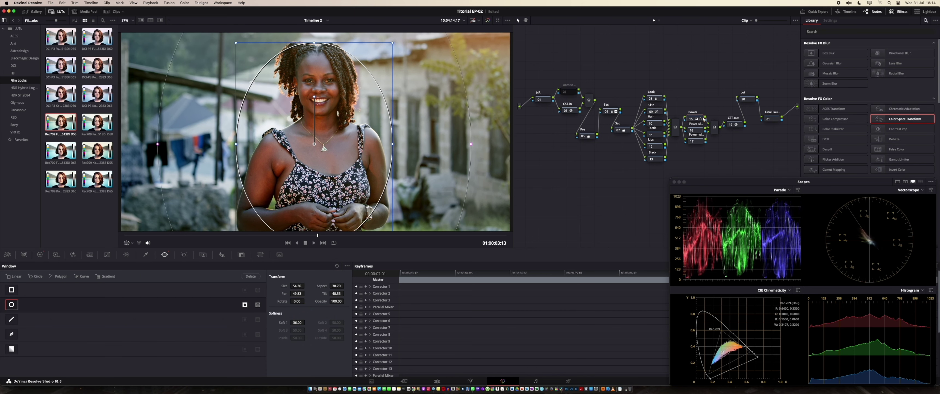
click(692, 120)
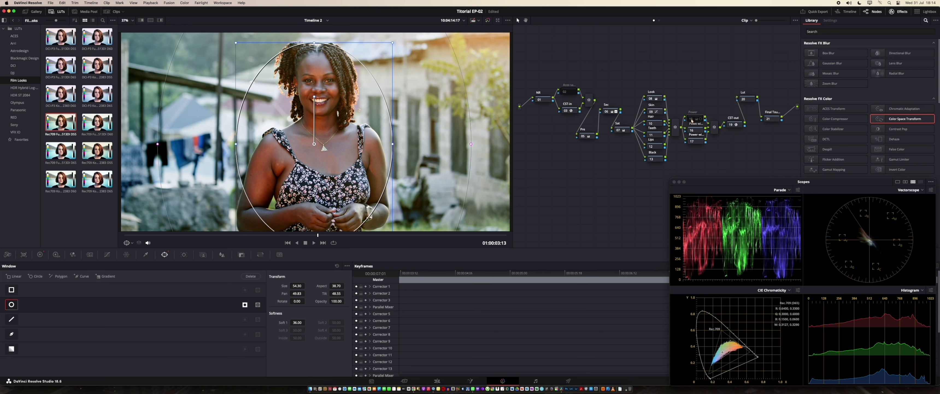
click(692, 120)
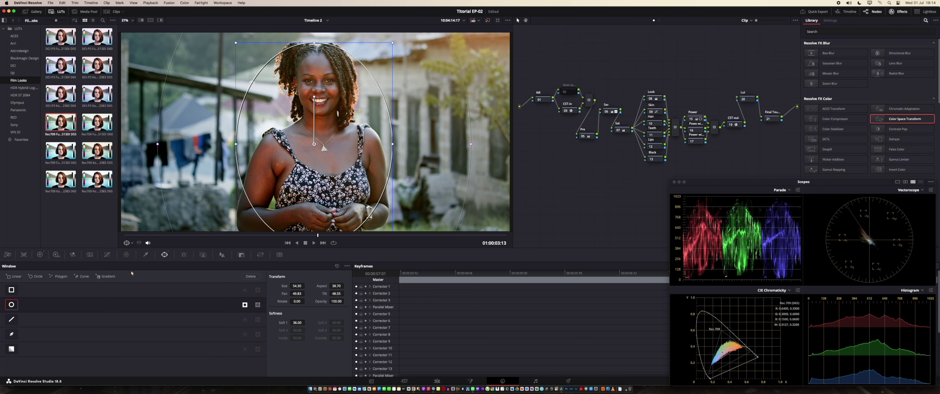
click(183, 255)
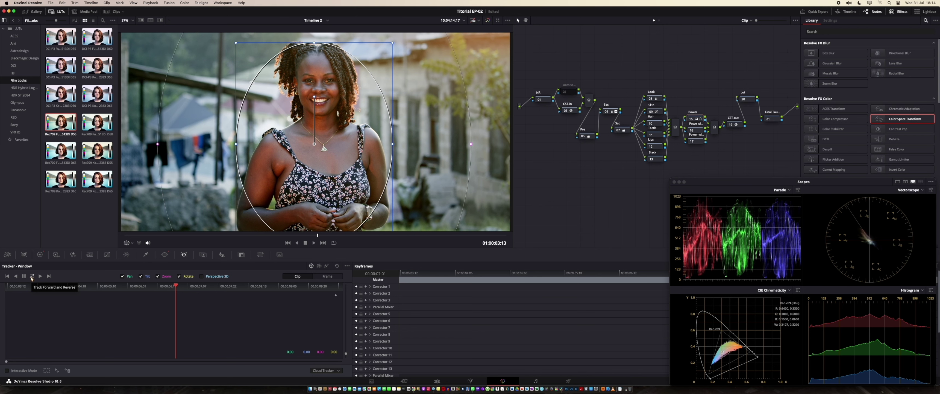
Add a circular window of size 50.00 to Power window node 16 and place it over the woman's lower arm at the frame's bottom edge
click(701, 131)
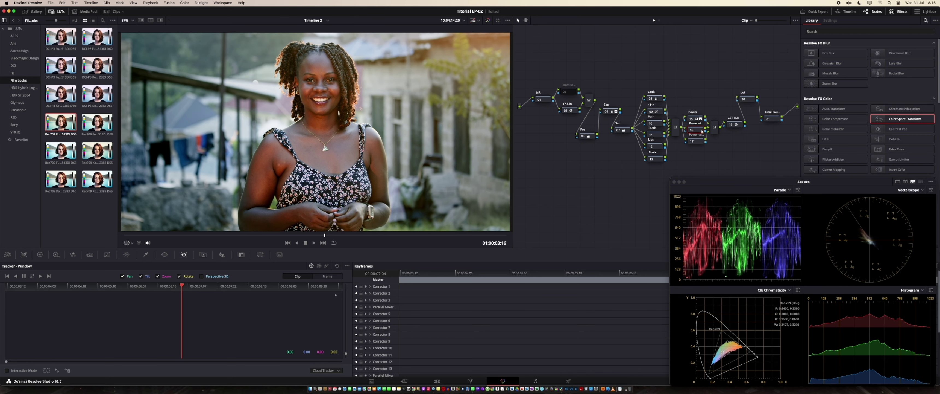
click(171, 256)
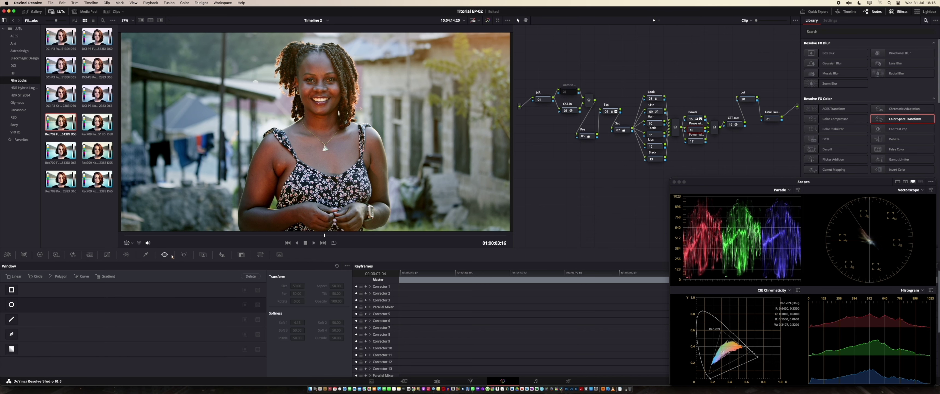
click(12, 304)
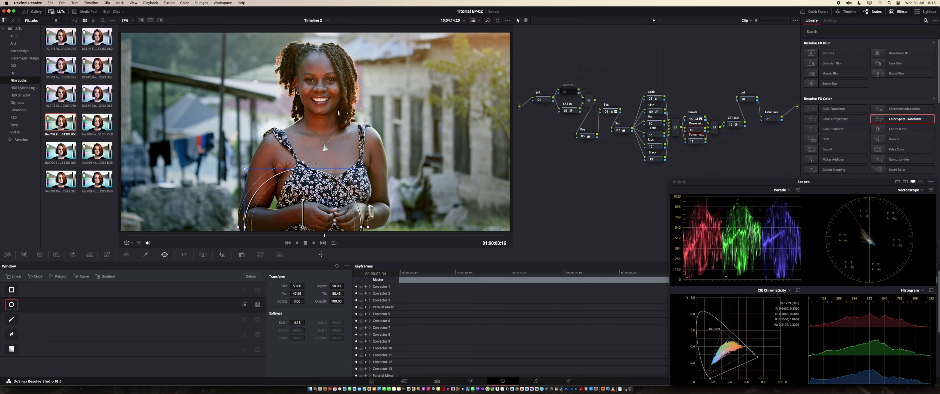
drag(303, 213, 274, 223)
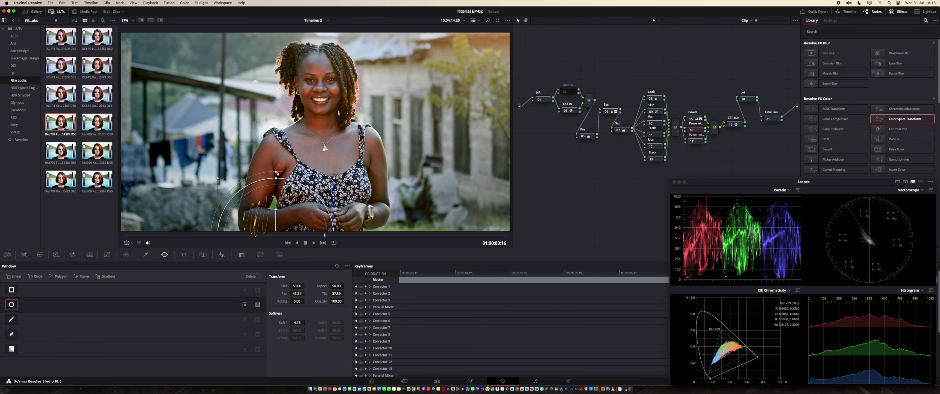
Brighten the area inside node 16's window by raising the master gamma to 0.12
click(40, 254)
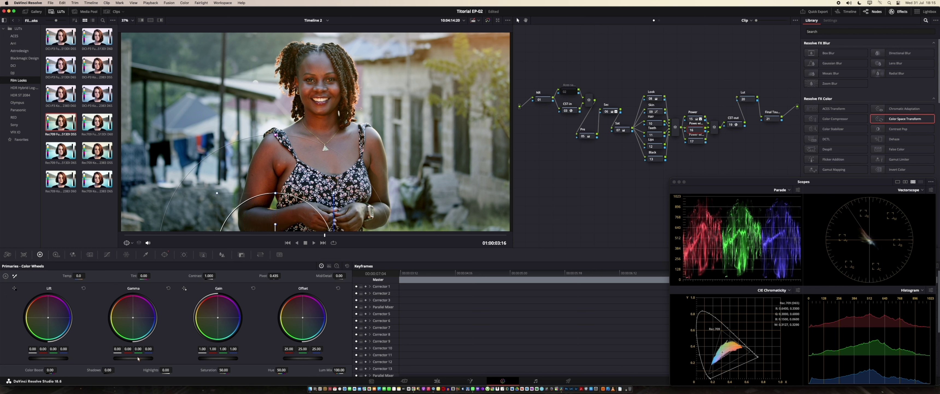
drag(134, 358, 141, 358)
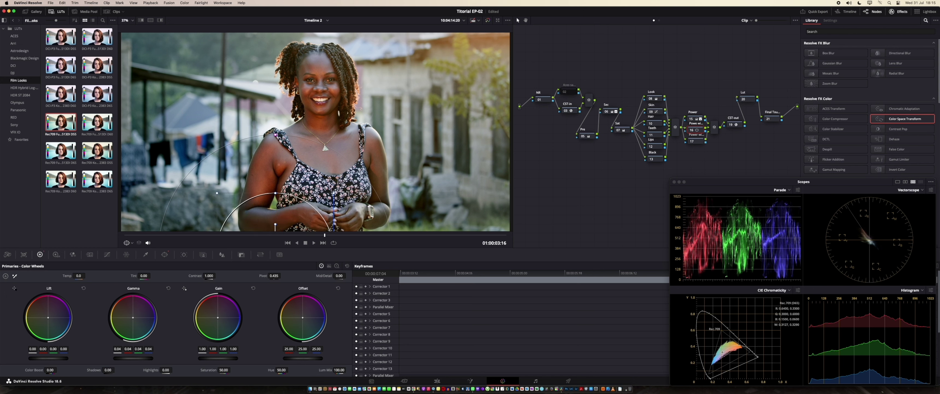
drag(133, 358, 150, 358)
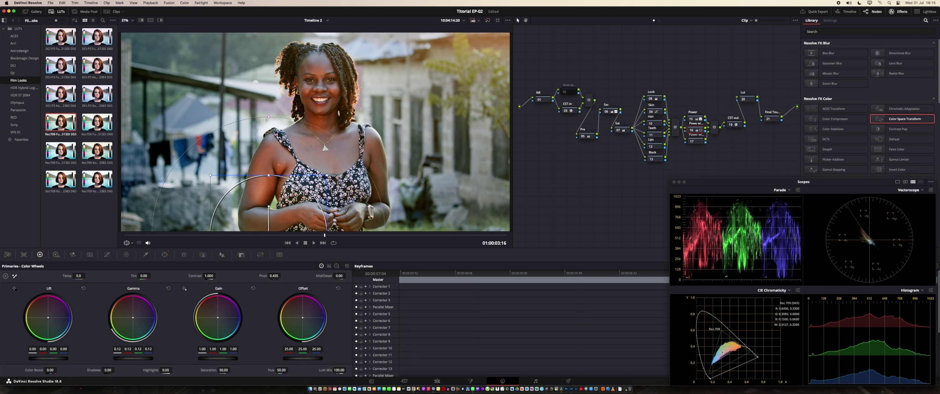
Add a gradient window to node 17, placed near the woman's hands and angled toward the frame's upper right, and bring up the node's color wheels
click(697, 142)
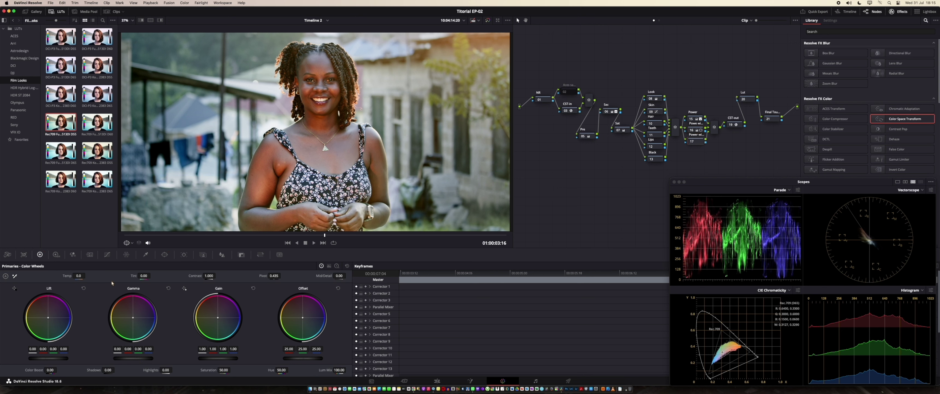
click(164, 254)
mouse_move(316, 154)
mouse_down()
mouse_move(408, 107)
mouse_move(506, 27)
mouse_up()
drag(316, 131, 343, 198)
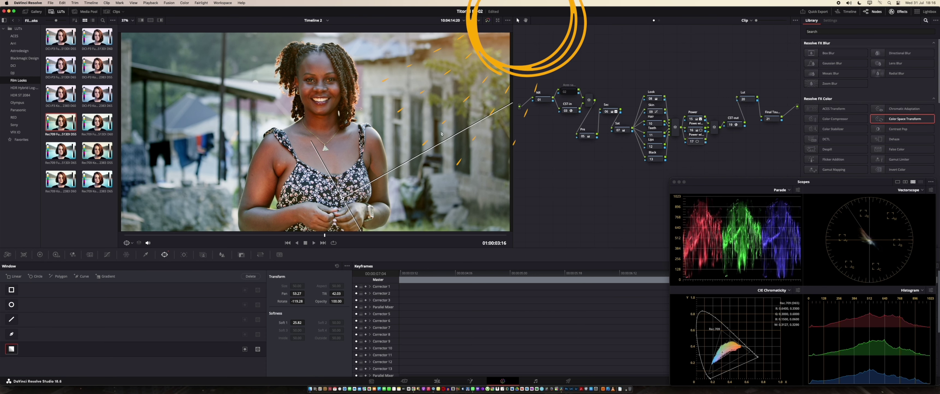
drag(343, 198, 258, 211)
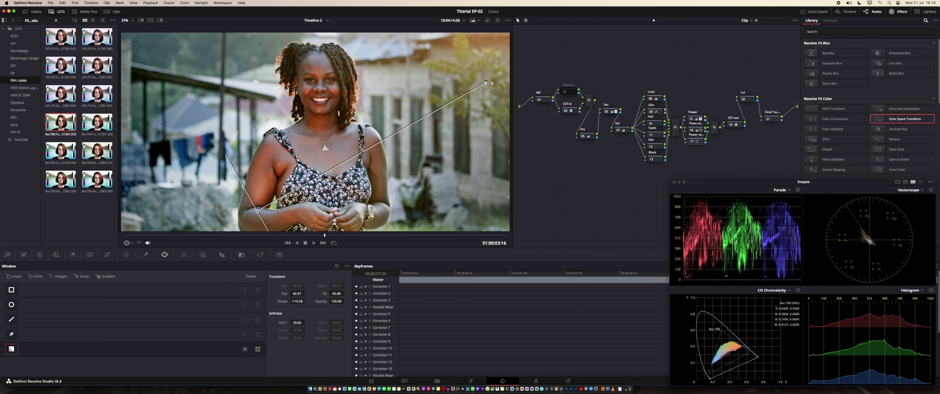
drag(491, 83, 484, 67)
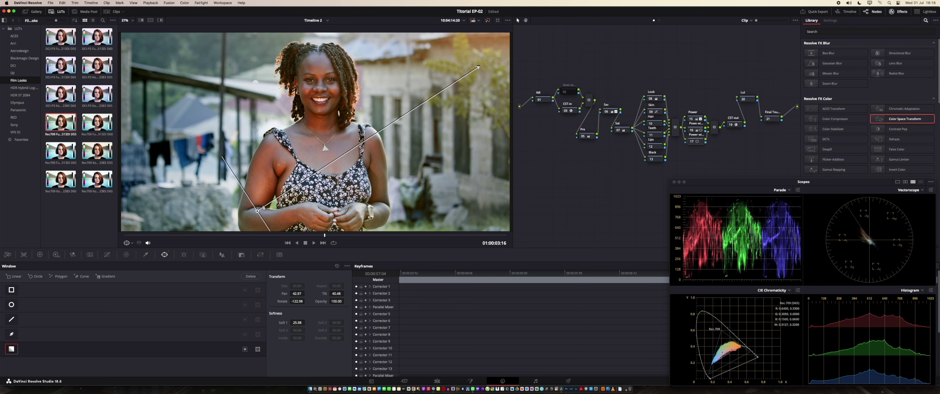
drag(257, 211, 350, 200)
click(40, 254)
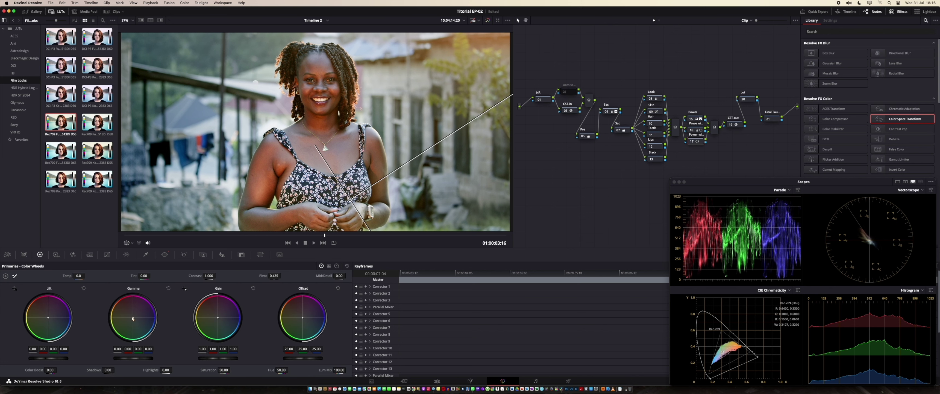
Push node 17's gamma toward warm orange and invert its gradient window so only the background at the frame's upper right is tinted
drag(132, 317, 132, 316)
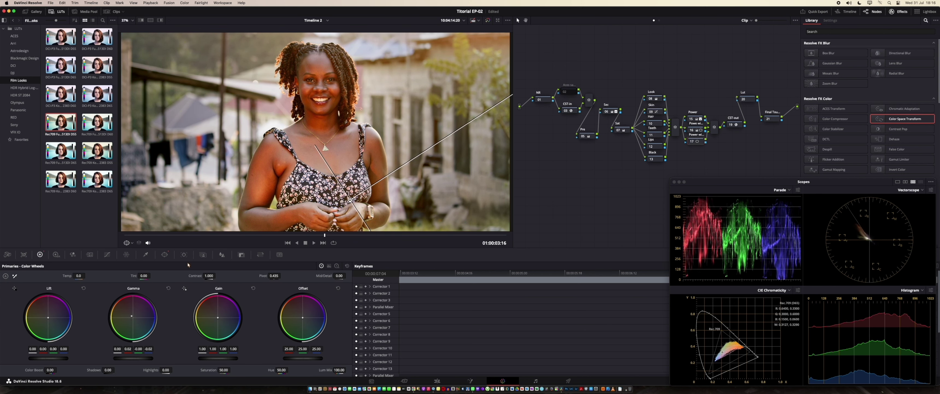
click(165, 255)
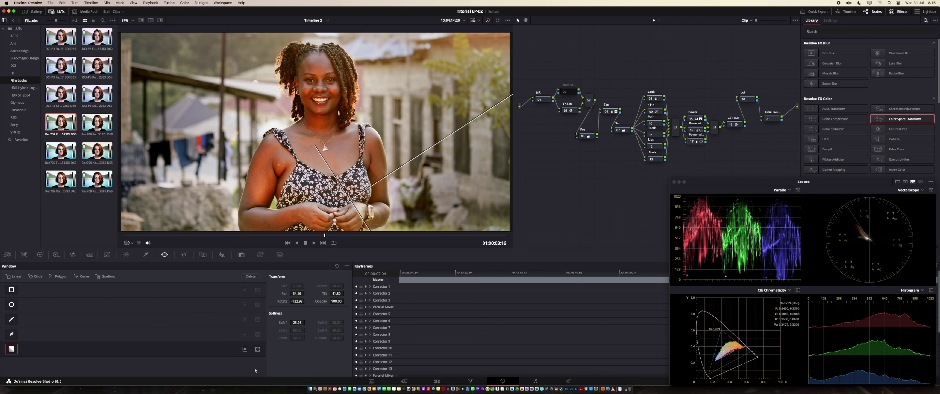
click(244, 349)
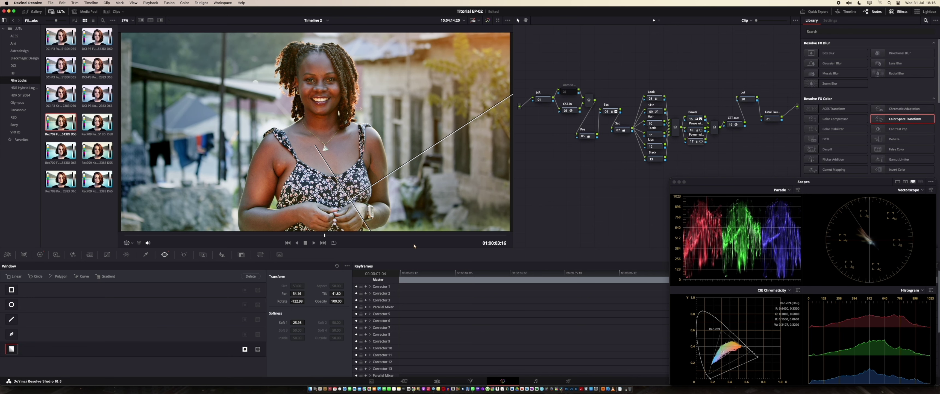
Shift node 17's gradient window slightly down and left over the woman's hands, and compare the image with the node off and on
drag(350, 200, 318, 208)
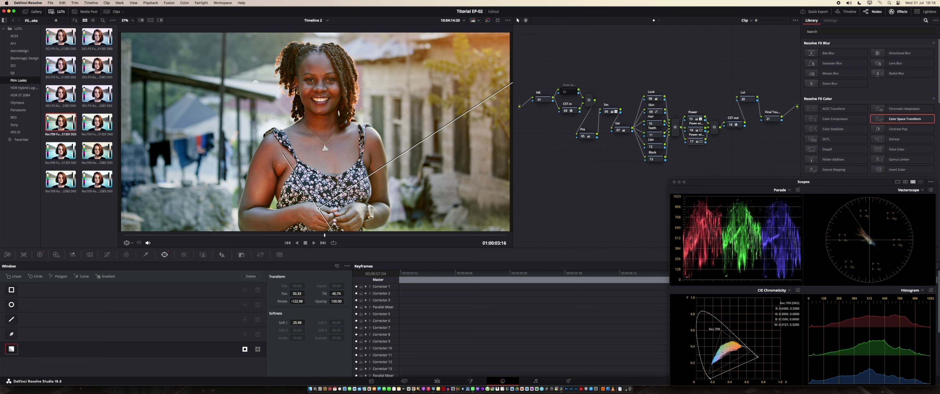
click(692, 144)
click(693, 143)
click(692, 143)
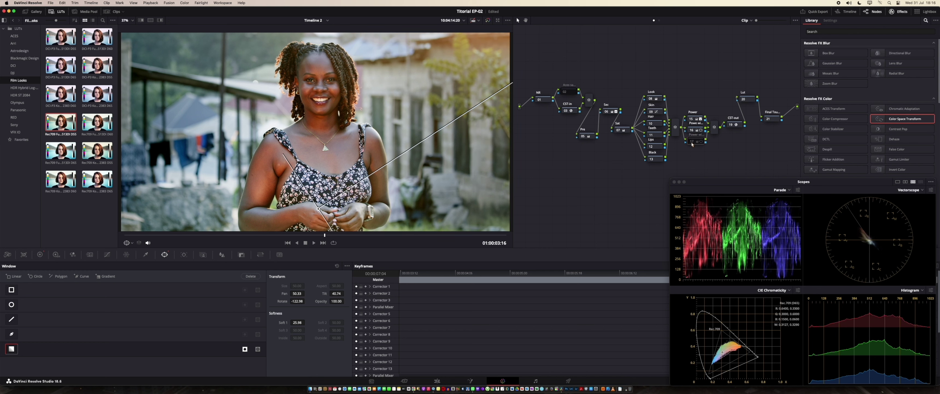
click(692, 144)
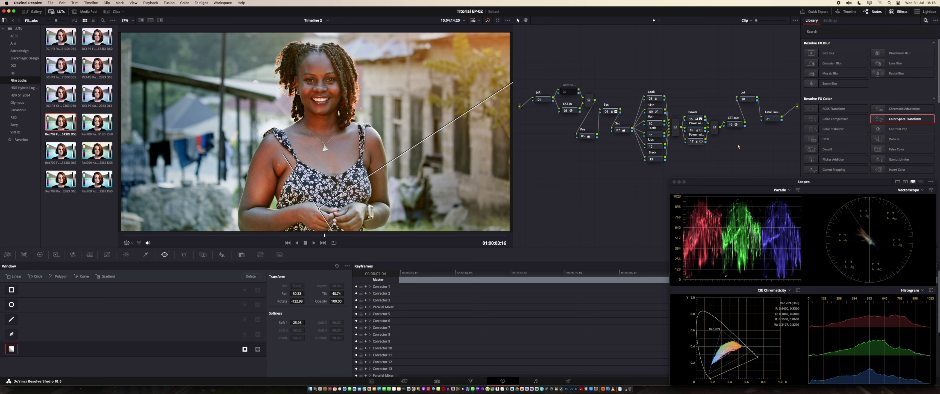
Set the CST out node's output gamma to Cineon Film Log
click(741, 127)
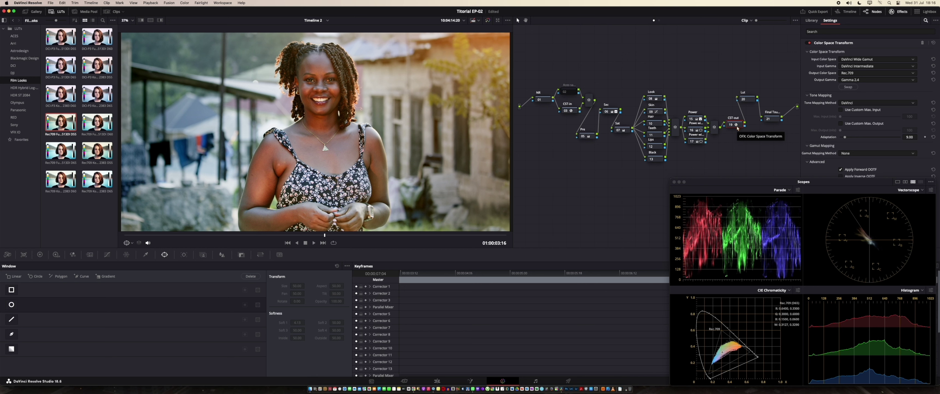
click(858, 79)
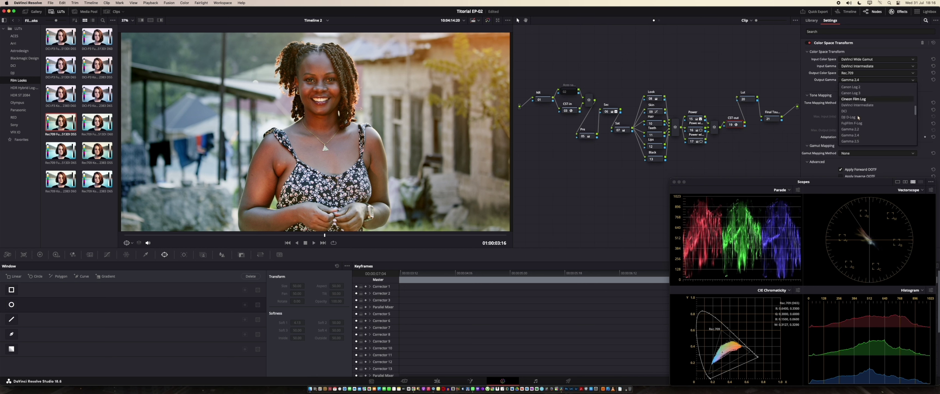
click(854, 99)
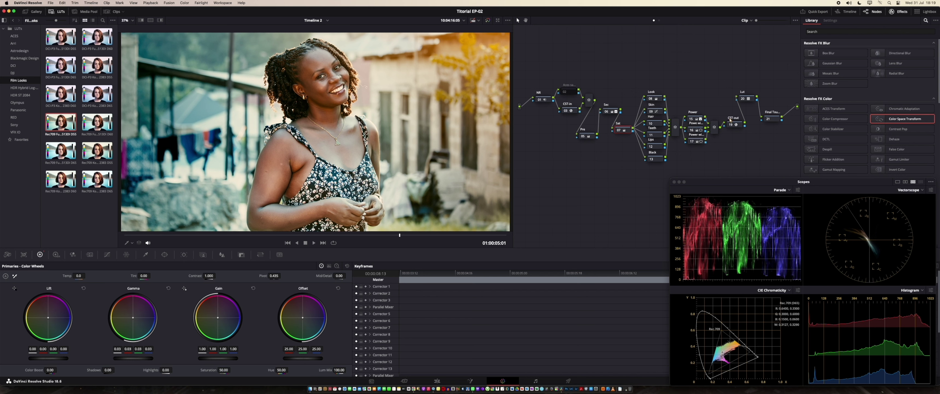
Add the Contrast Pop effect to the Final Touch node
click(777, 120)
double_click(904, 131)
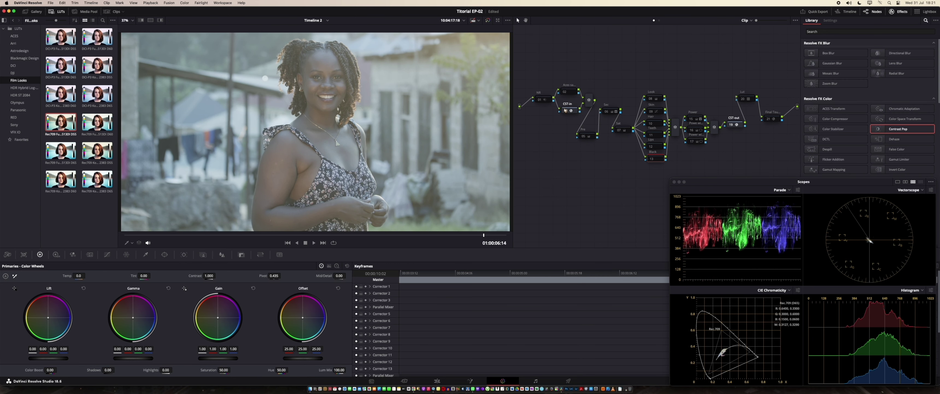
Bring up the CST in node's settings and re-enable the three correction nodes between it and the Look branch, ending with Sat
click(568, 109)
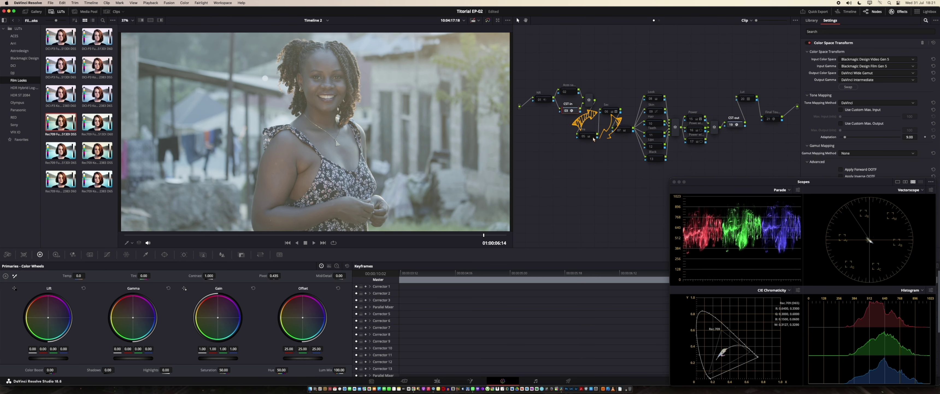
click(593, 138)
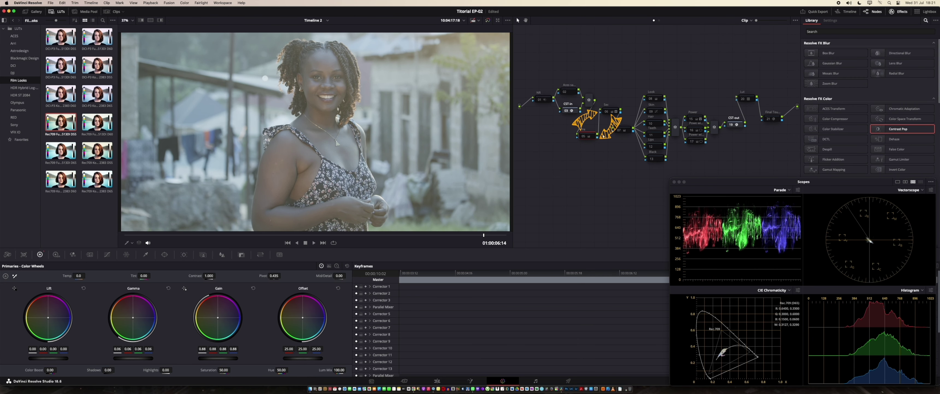
click(584, 136)
click(619, 130)
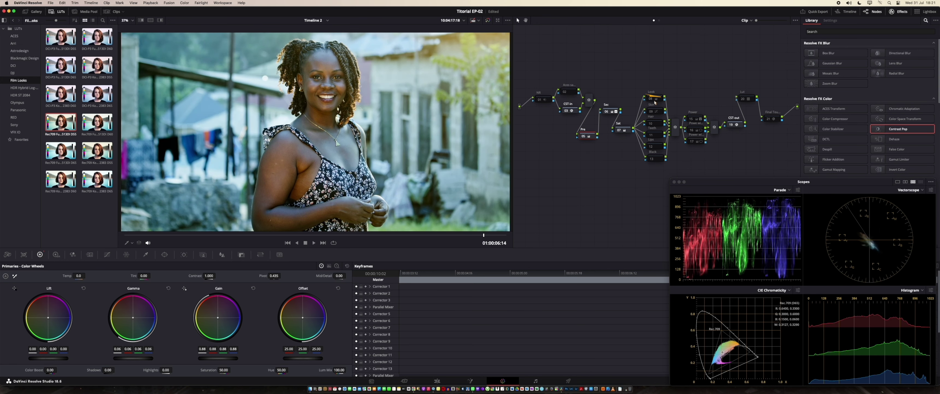
Re-enable the Look and Skin nodes and the three Power window nodes 15, 16 and 17
click(650, 98)
click(652, 112)
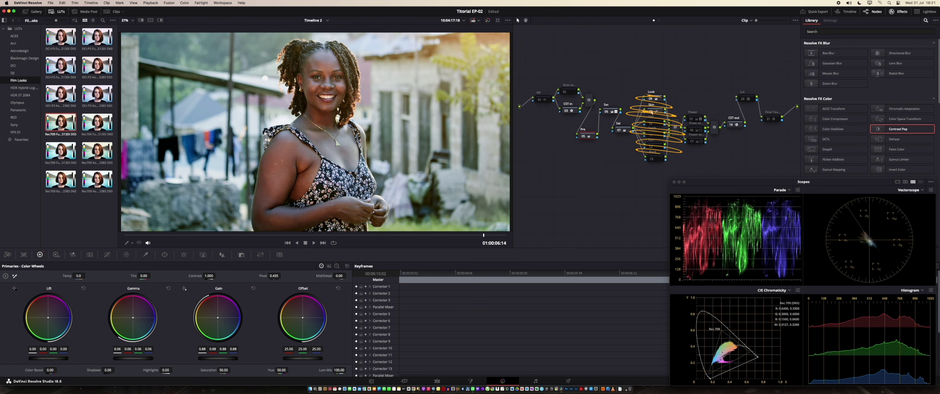
click(693, 120)
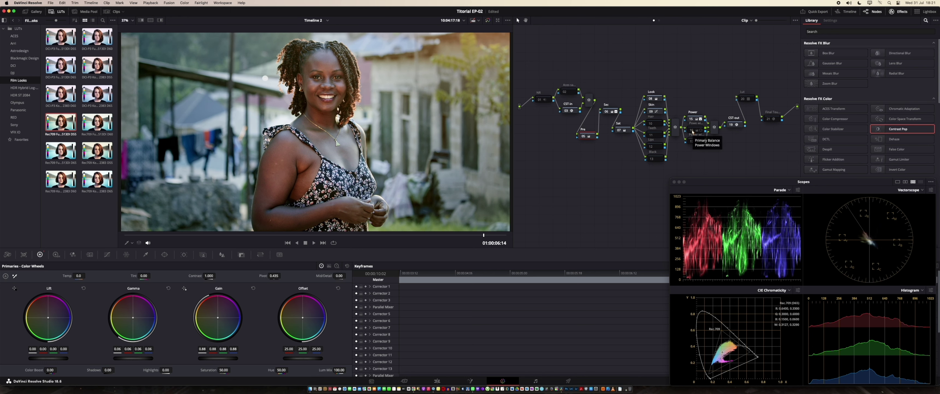
click(692, 131)
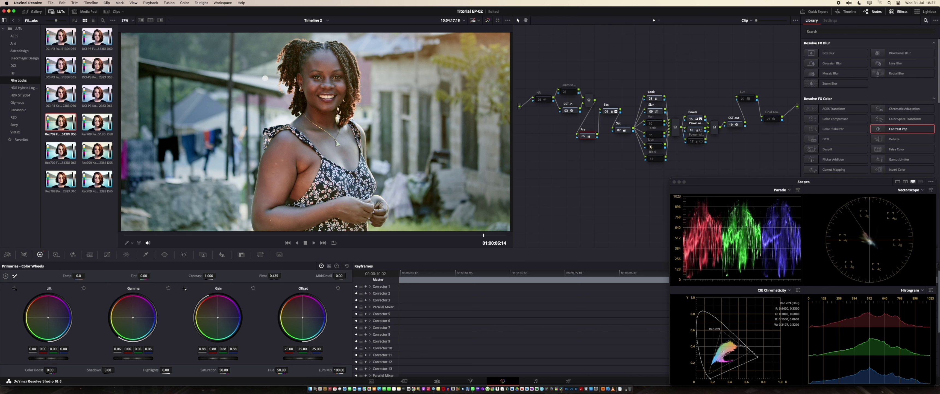
click(692, 141)
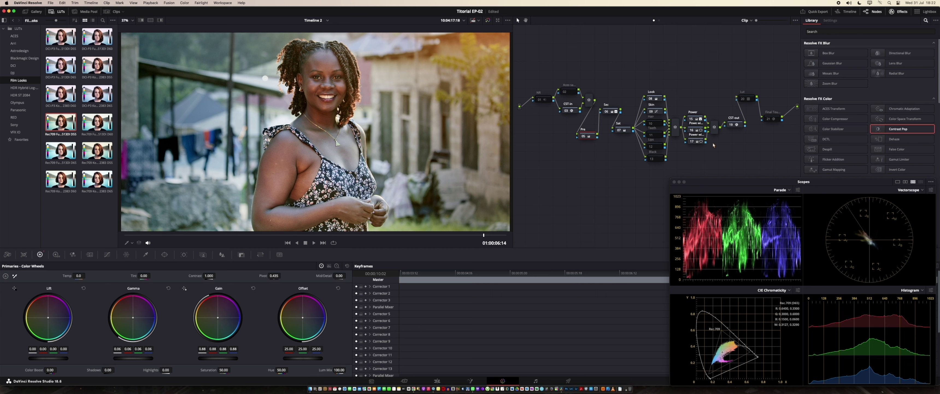
Switch the output gamma of the CST out node's Color Space Transform to Cineon Film Log
click(740, 126)
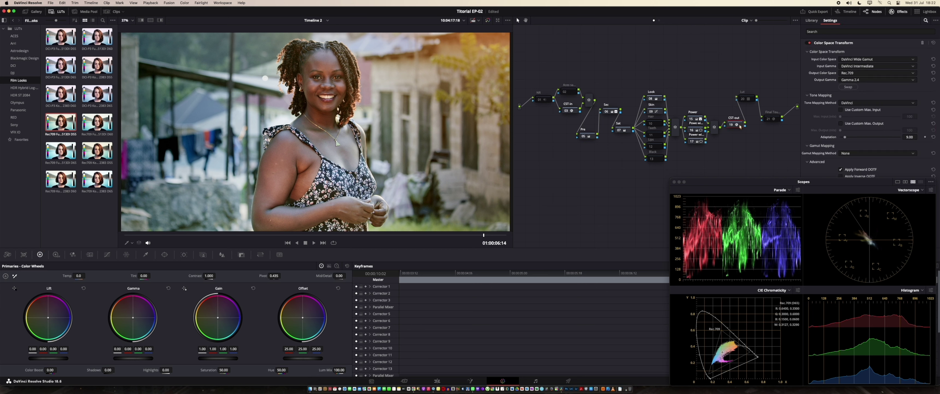
click(872, 80)
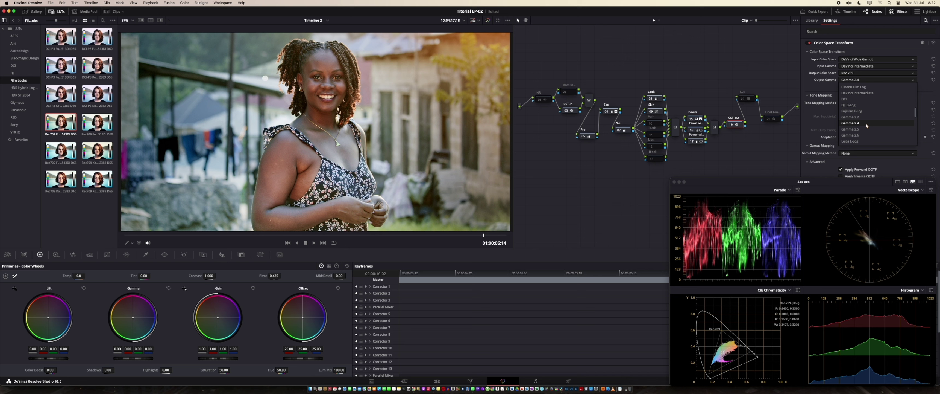
click(857, 87)
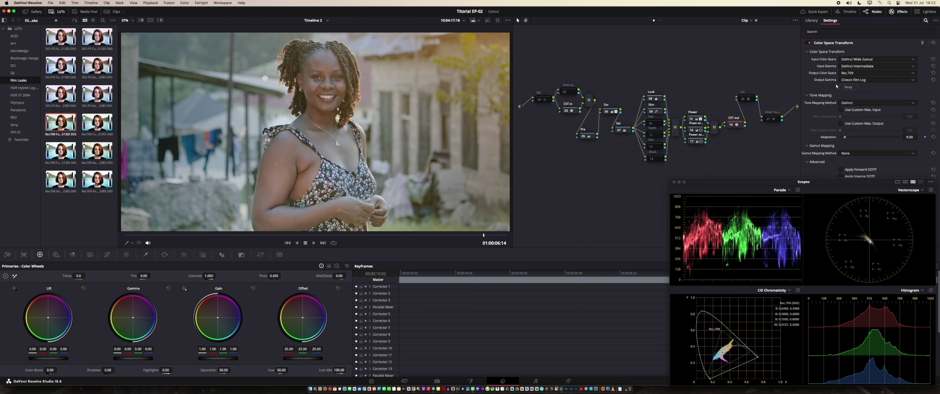
Re-enable the Lut node holding the Rec709 Fujifilm 3513DI D55 look, along with the NR and Final Touch nodes
click(748, 102)
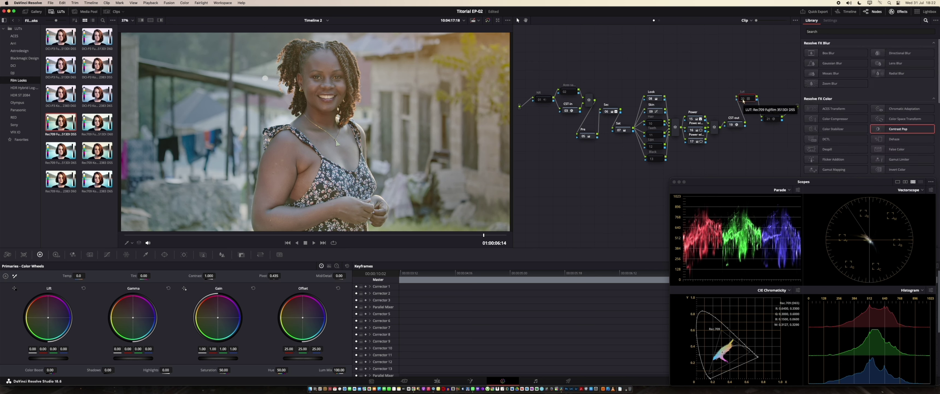
click(744, 101)
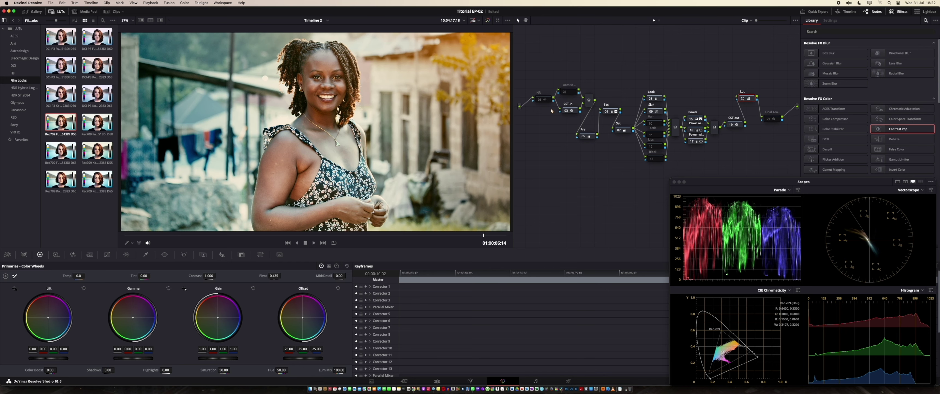
click(541, 102)
click(769, 123)
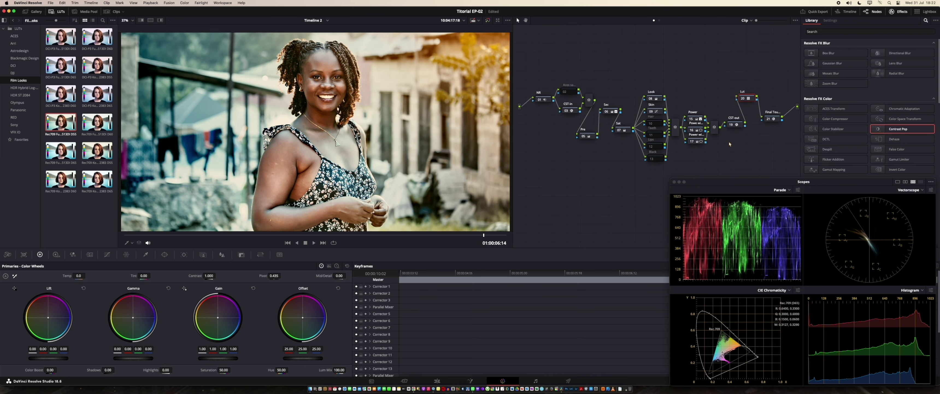